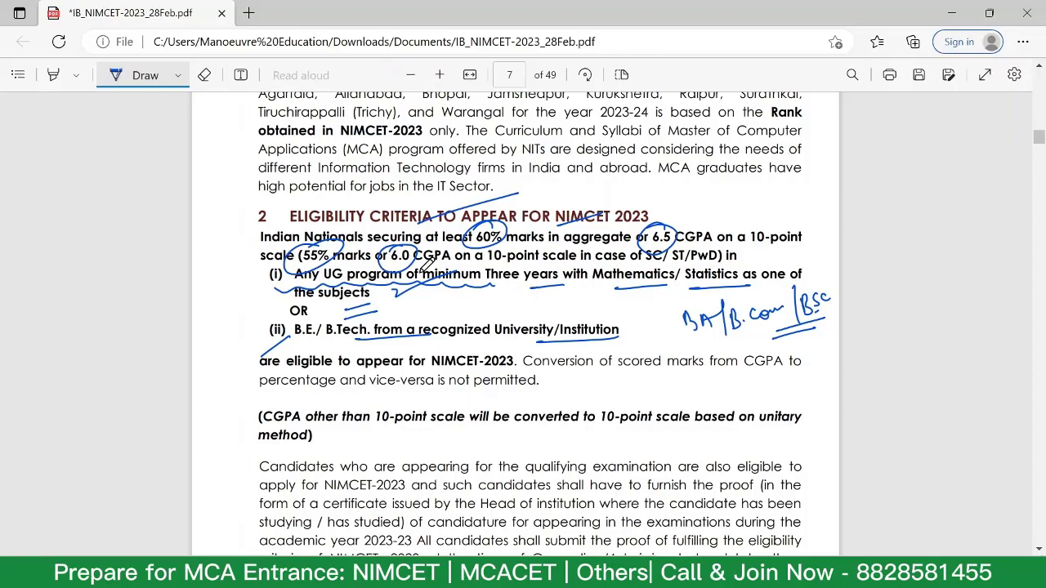
Scroll through page 7 of IB_NIMCET-2023_28Feb.pdf to review the annotated eligibility criteria.
{"action": "scroll", "coordinate": [458, 327], "scroll_direction": "down", "scroll_amount": 6}
{"action": "scroll", "coordinate": [494, 178], "scroll_direction": "up", "scroll_amount": 4}
{"action": "scroll", "coordinate": [494, 179], "scroll_direction": "up", "scroll_amount": 8}
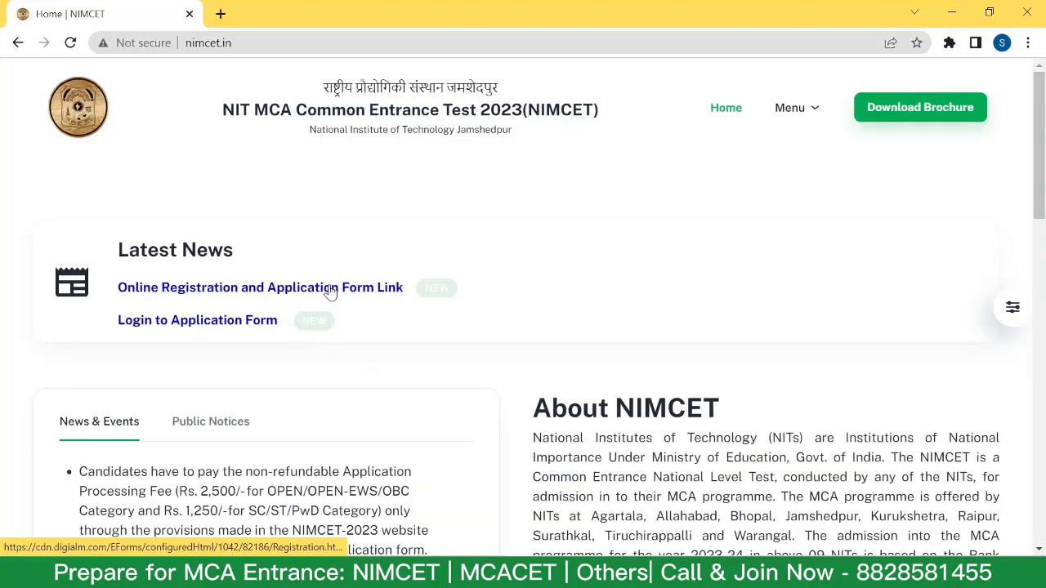
Follow the Online Registration link to the NIMCET-2023 page on cdn.digialm.com.
{"action": "left_click", "coordinate": [332, 289]}
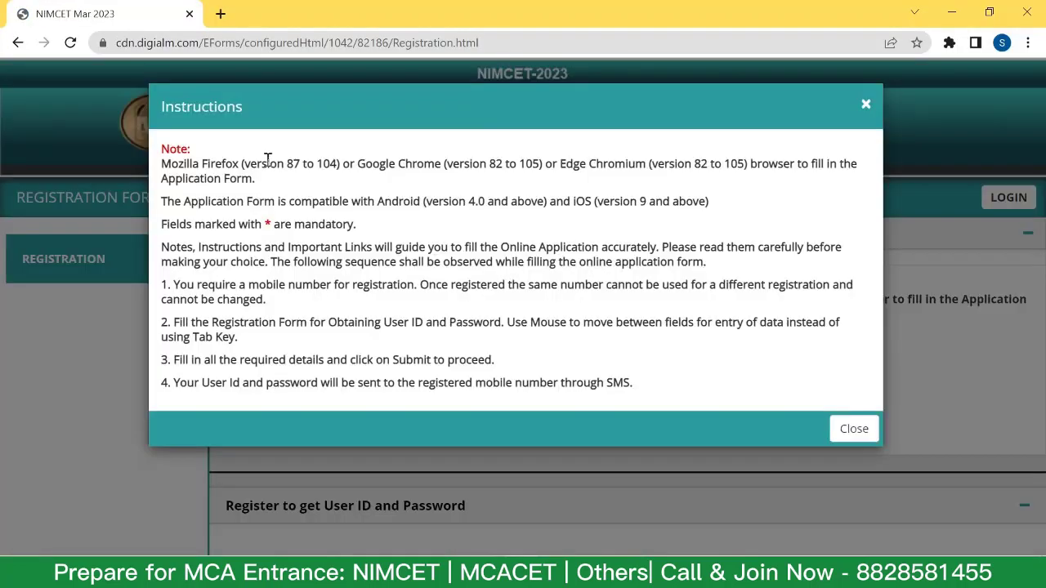
Dismiss the registration instructions notice and accept the Privacy Notice with I Agree.
{"action": "left_click", "coordinate": [854, 430]}
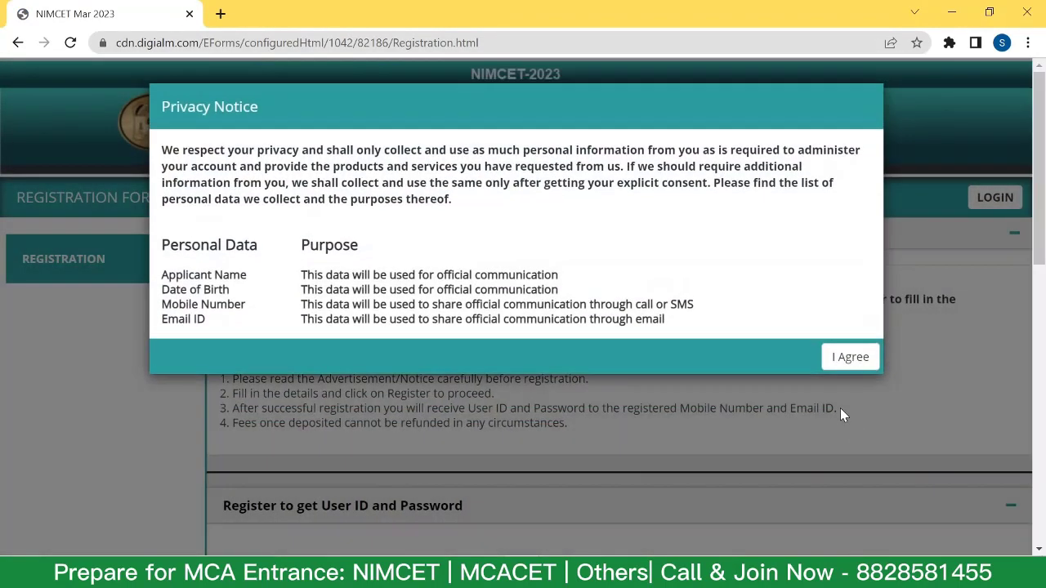
{"action": "left_click", "coordinate": [849, 359]}
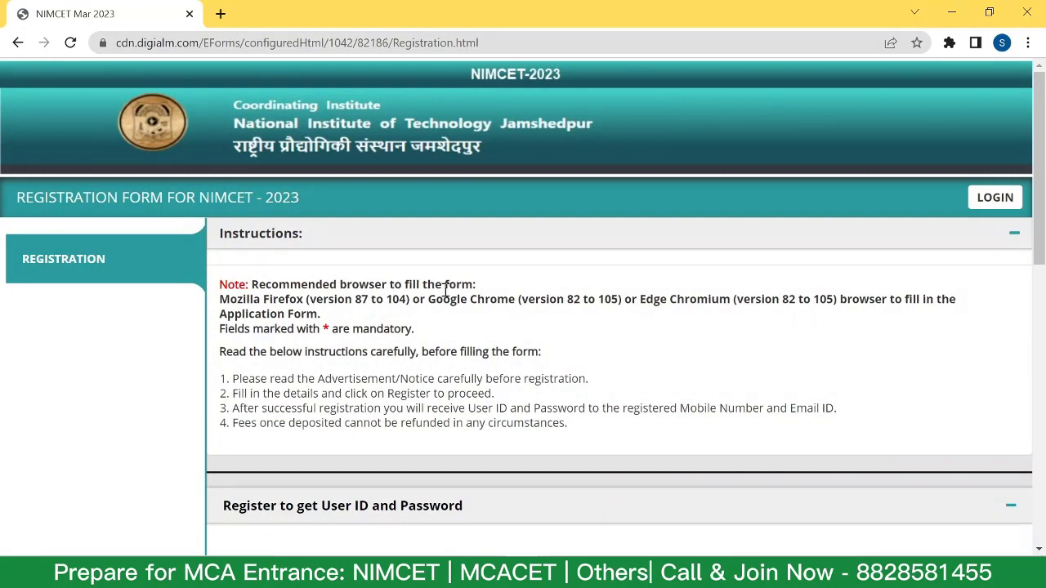
{"action": "scroll", "coordinate": [445, 290], "scroll_direction": "down", "scroll_amount": 3}
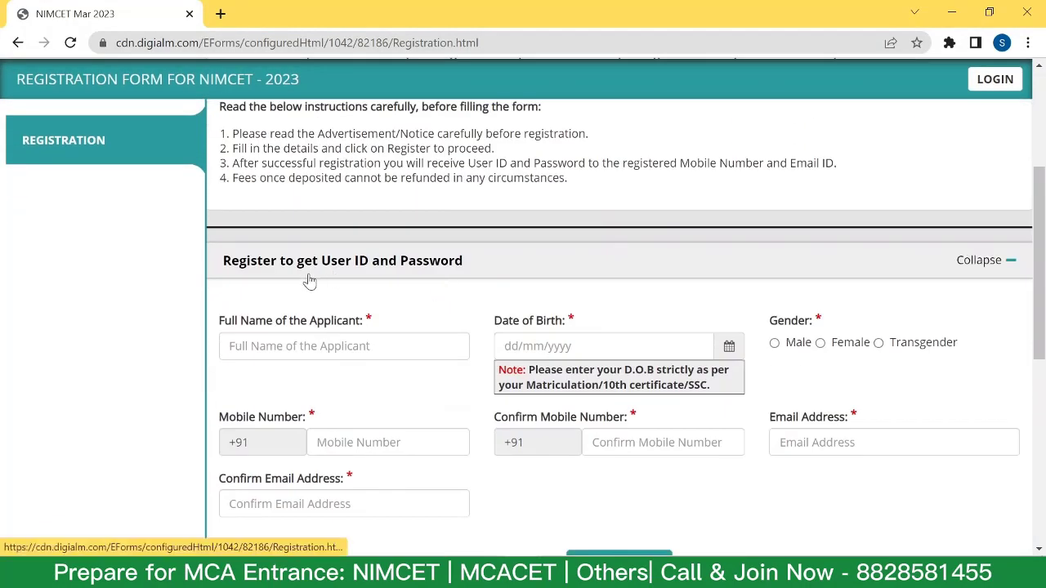
{"action": "scroll", "coordinate": [380, 283], "scroll_direction": "down", "scroll_amount": 1}
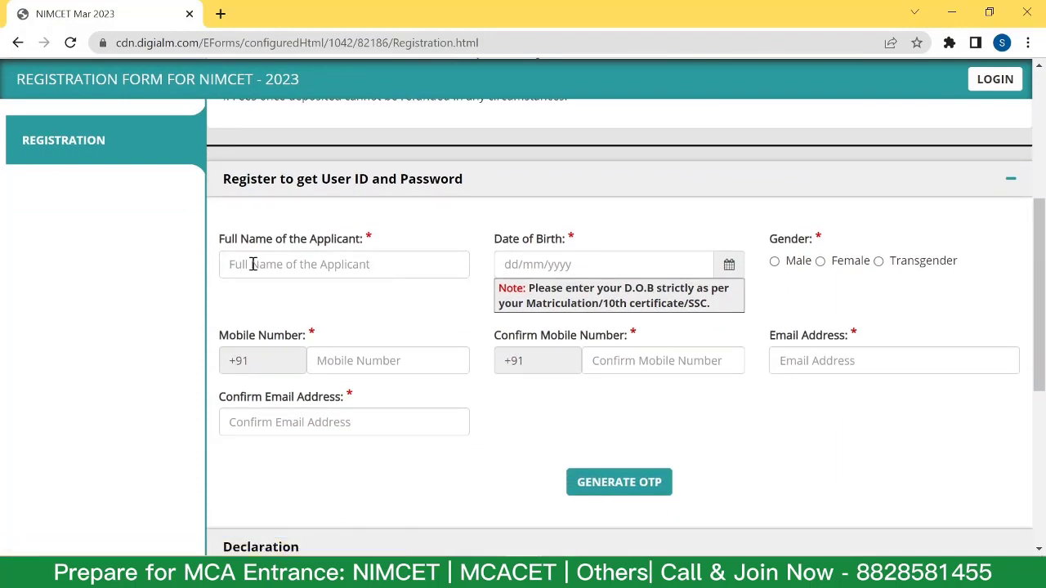
Paste the applicant's full name, choose Male, and fill the mobile number and confirmation fields.
{"action": "left_click", "coordinate": [253, 263]}
{"action": "key", "text": "ctrl+v"}
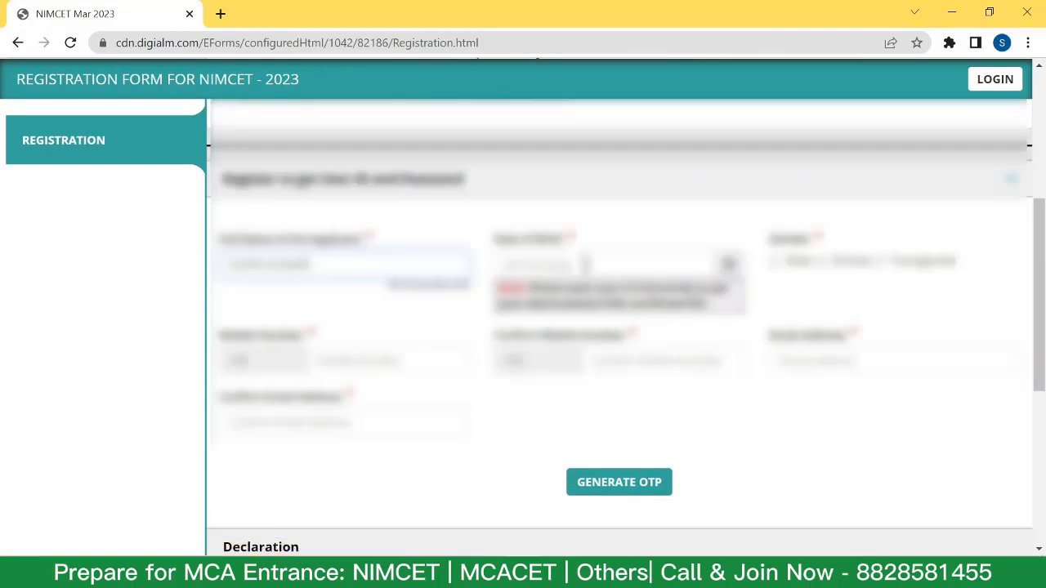
{"action": "left_click", "coordinate": [774, 259]}
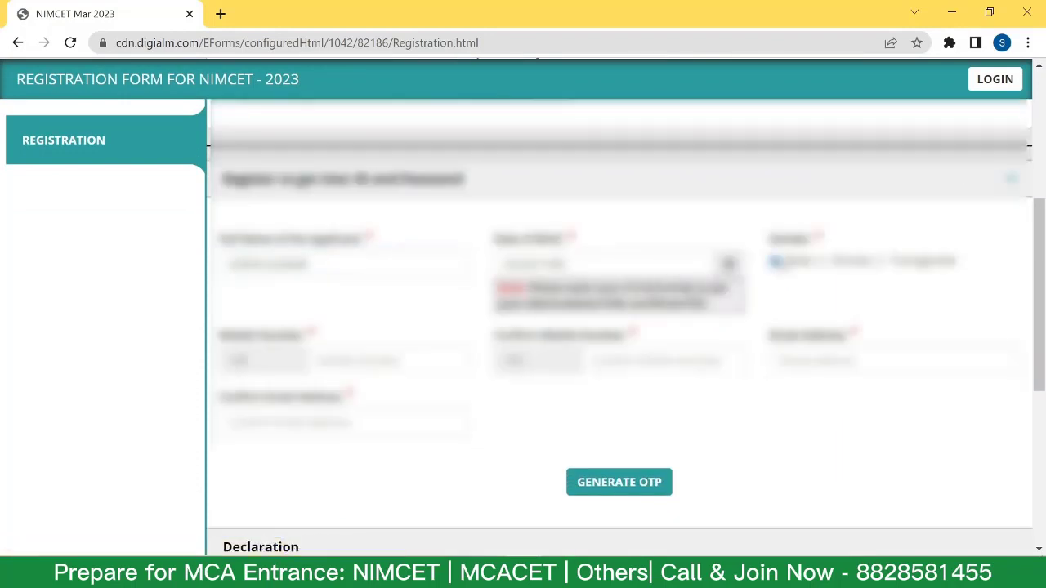
{"action": "left_click", "coordinate": [366, 363]}
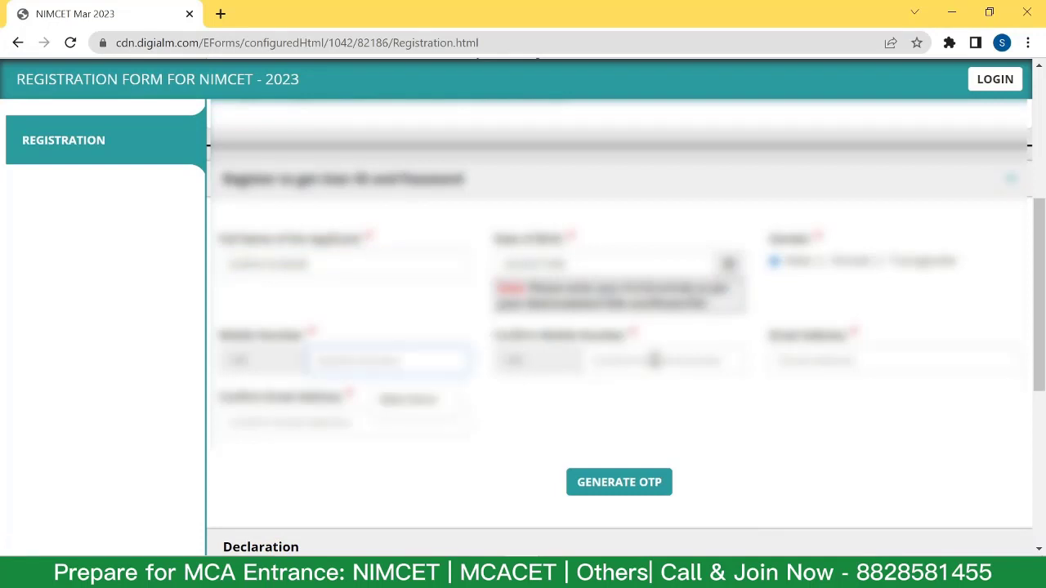
{"action": "left_click", "coordinate": [654, 361]}
{"action": "left_click", "coordinate": [800, 361]}
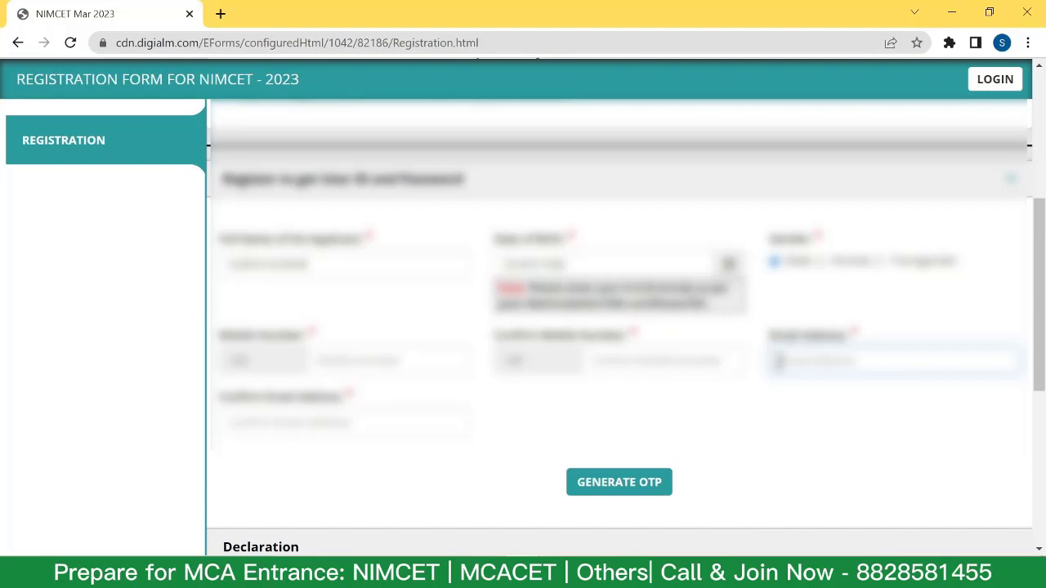
Generate the registration OTP, validate it, and close the confirmation alert.
{"action": "left_click", "coordinate": [626, 493]}
{"action": "scroll", "coordinate": [592, 251], "scroll_direction": "up", "scroll_amount": 1}
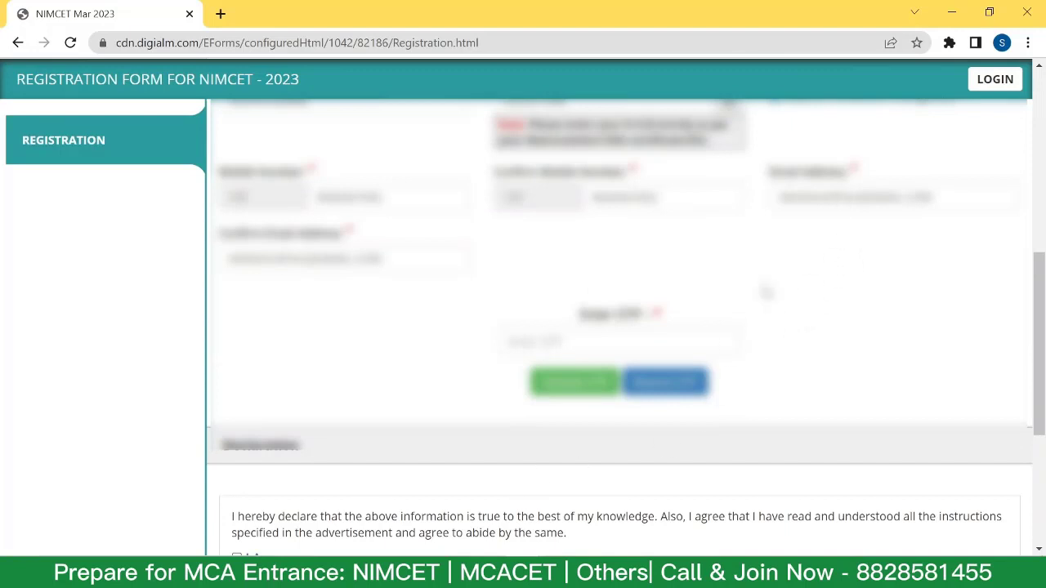
{"action": "scroll", "coordinate": [572, 458], "scroll_direction": "up", "scroll_amount": 1}
{"action": "left_click", "coordinate": [572, 465]}
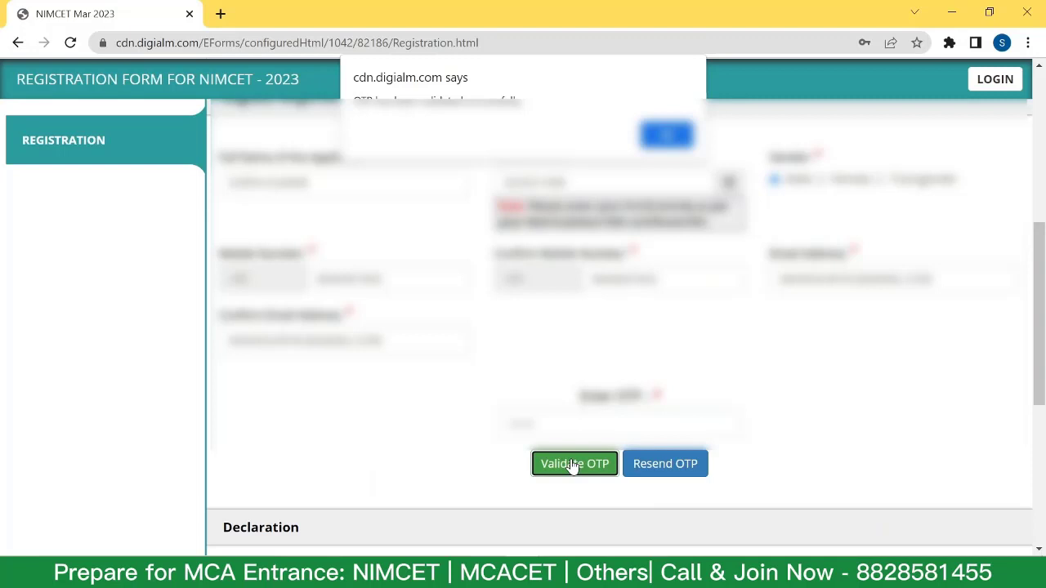
{"action": "key", "text": "Return"}
{"action": "scroll", "coordinate": [572, 246], "scroll_direction": "down", "scroll_amount": 4}
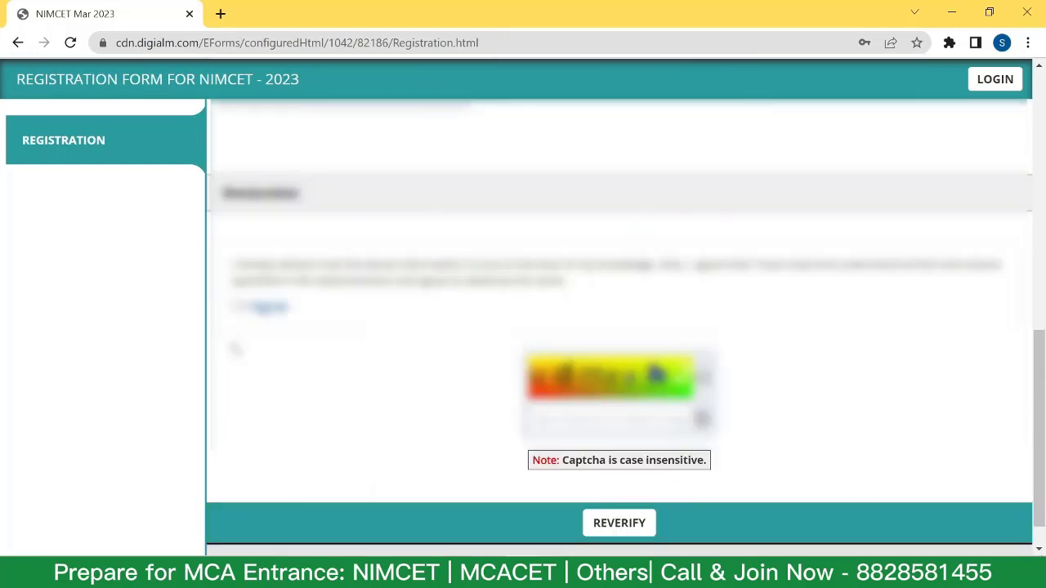
Agree to the declaration, enter the captcha characters, and reverify the registration details.
{"action": "left_click", "coordinate": [237, 307]}
{"action": "left_click", "coordinate": [568, 420]}
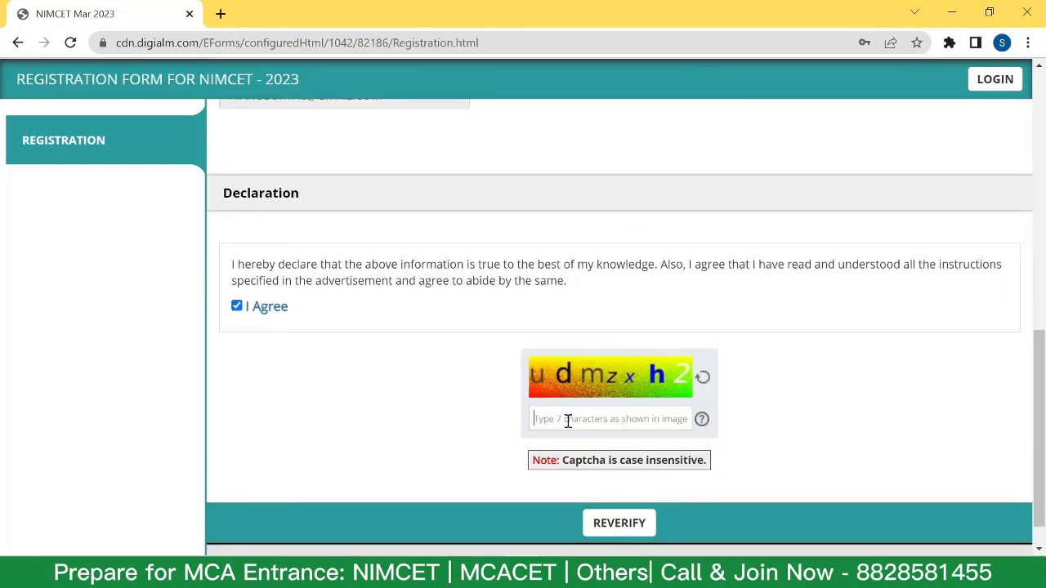
{"action": "type", "text": "udmzxh2"}
{"action": "left_click", "coordinate": [613, 524]}
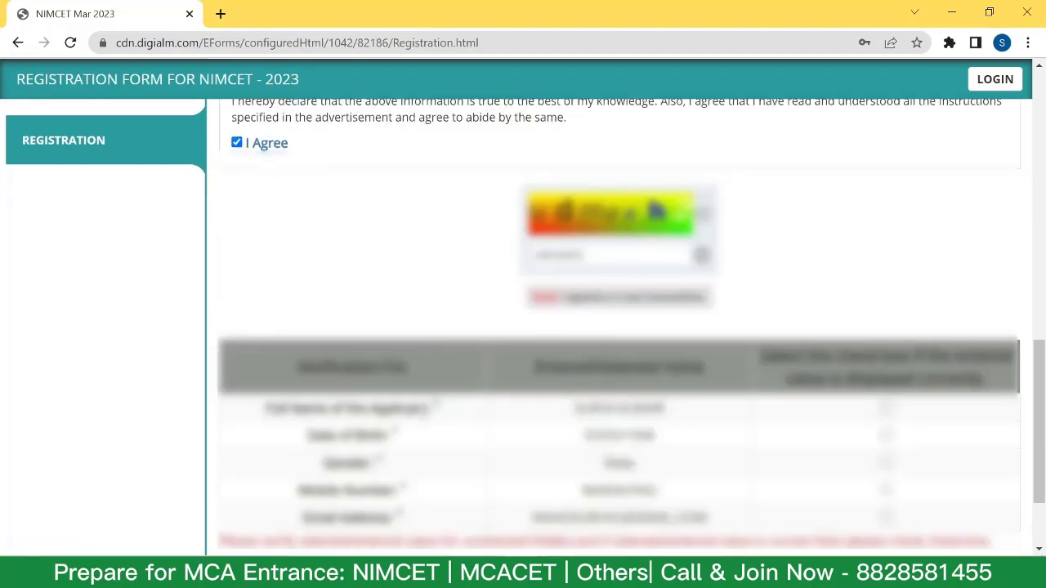
Confirm name, date of birth, gender, mobile and e-mail, then submit and accept the summary.
{"action": "scroll", "coordinate": [701, 417], "scroll_direction": "down", "scroll_amount": 2}
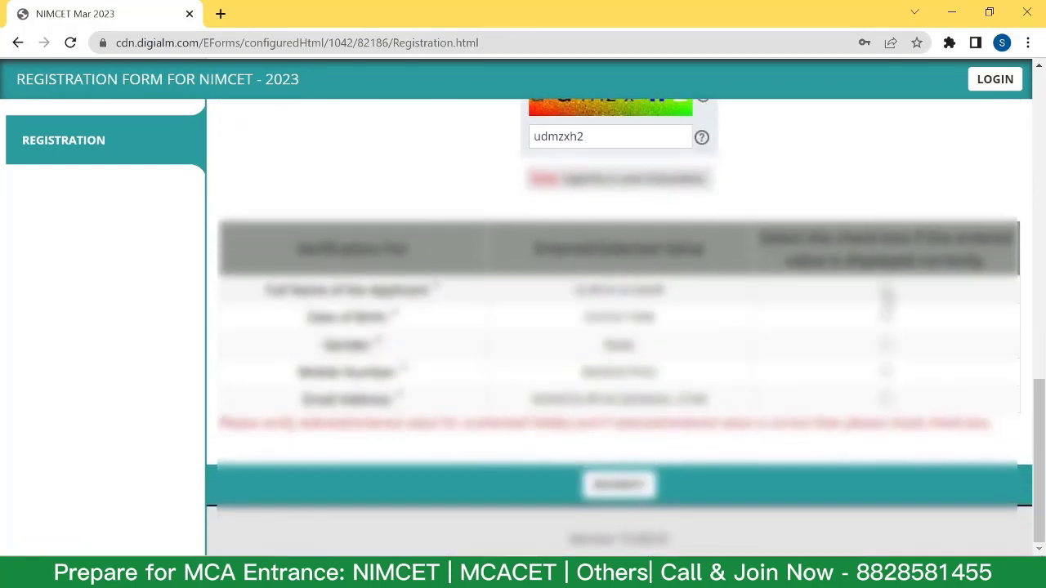
{"action": "left_click", "coordinate": [886, 289]}
{"action": "left_click", "coordinate": [885, 316]}
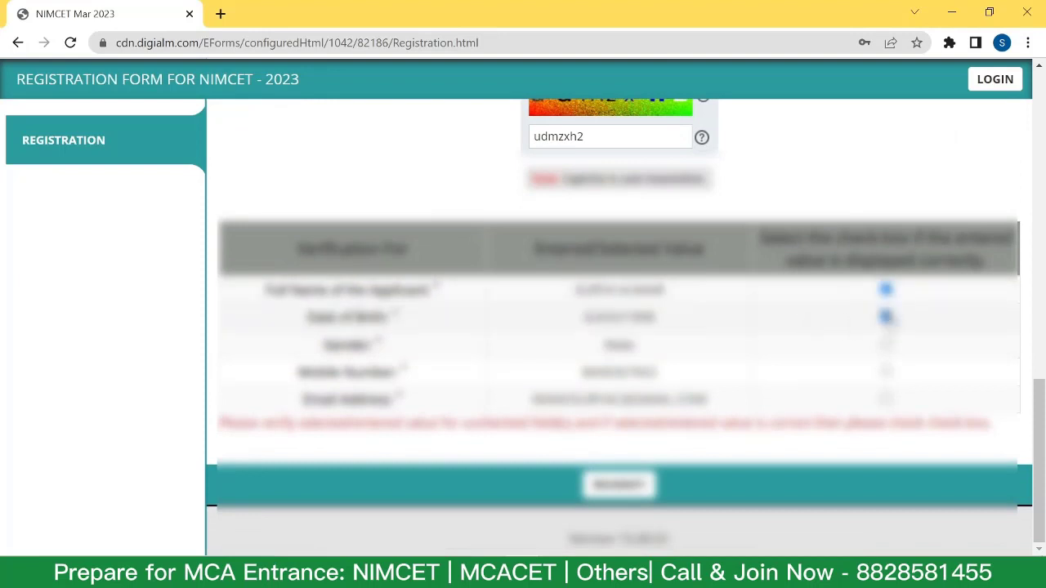
{"action": "left_click", "coordinate": [886, 343]}
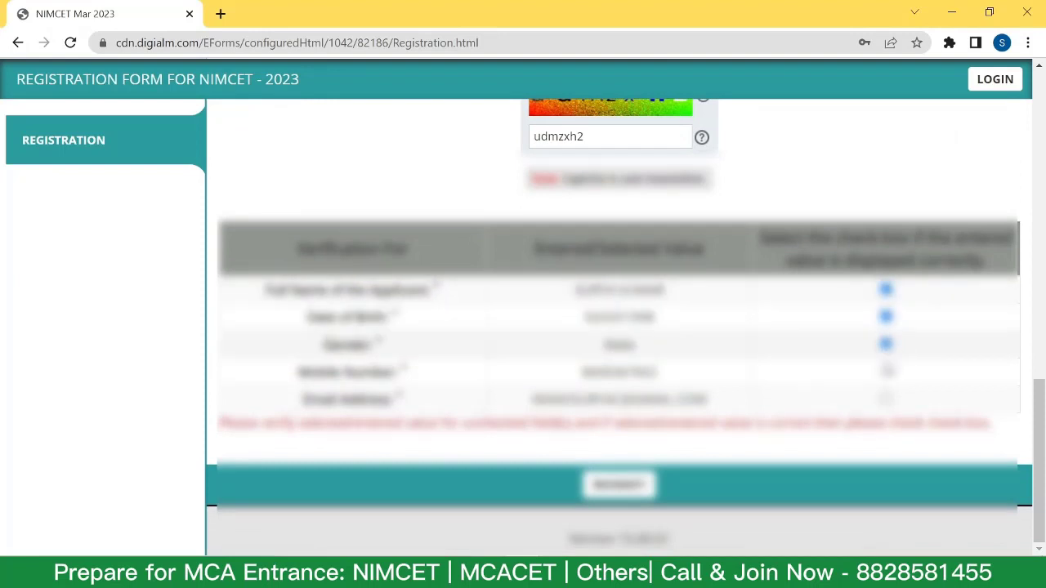
{"action": "left_click", "coordinate": [886, 371]}
{"action": "left_click", "coordinate": [885, 399]}
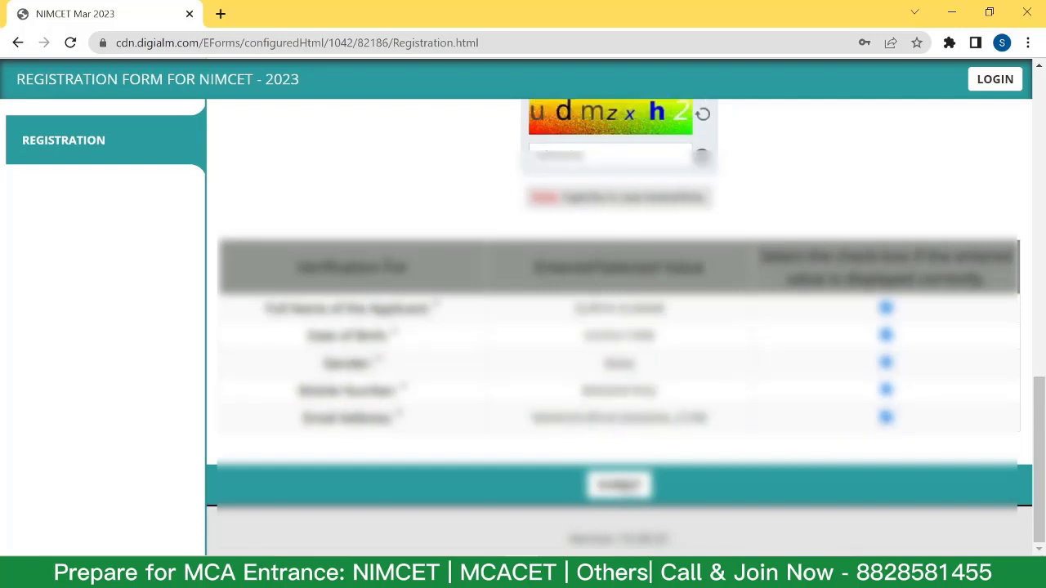
{"action": "left_click", "coordinate": [619, 485]}
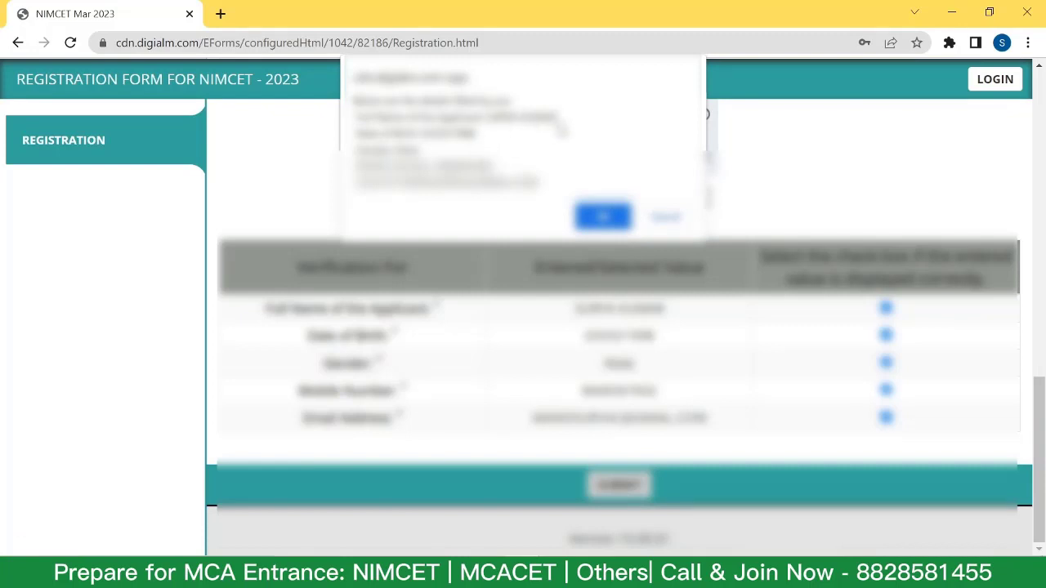
{"action": "left_click", "coordinate": [611, 219]}
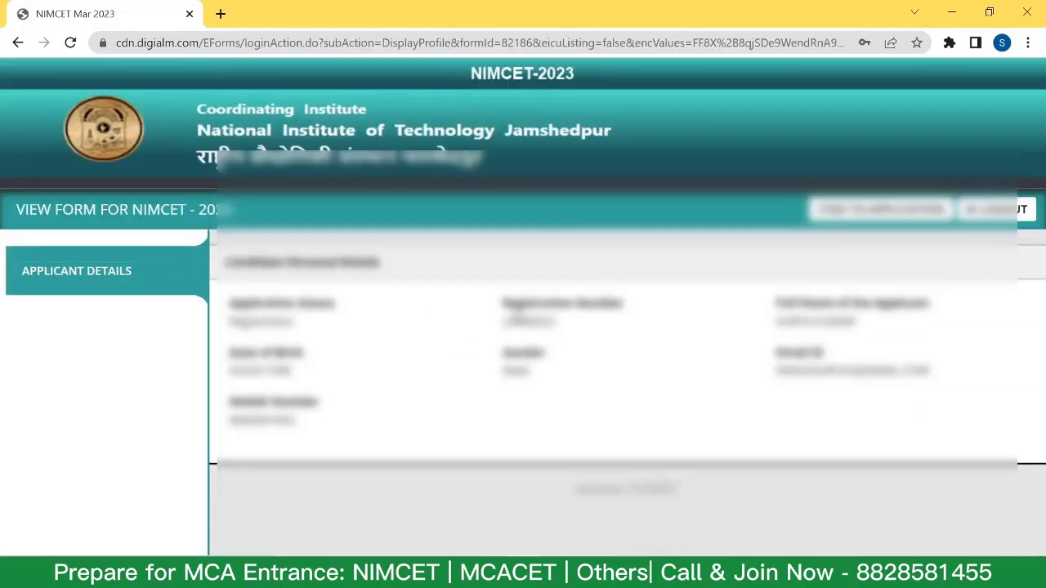
Highlight the assigned registration number, then go back to the application form.
{"action": "double_click", "coordinate": [508, 321]}
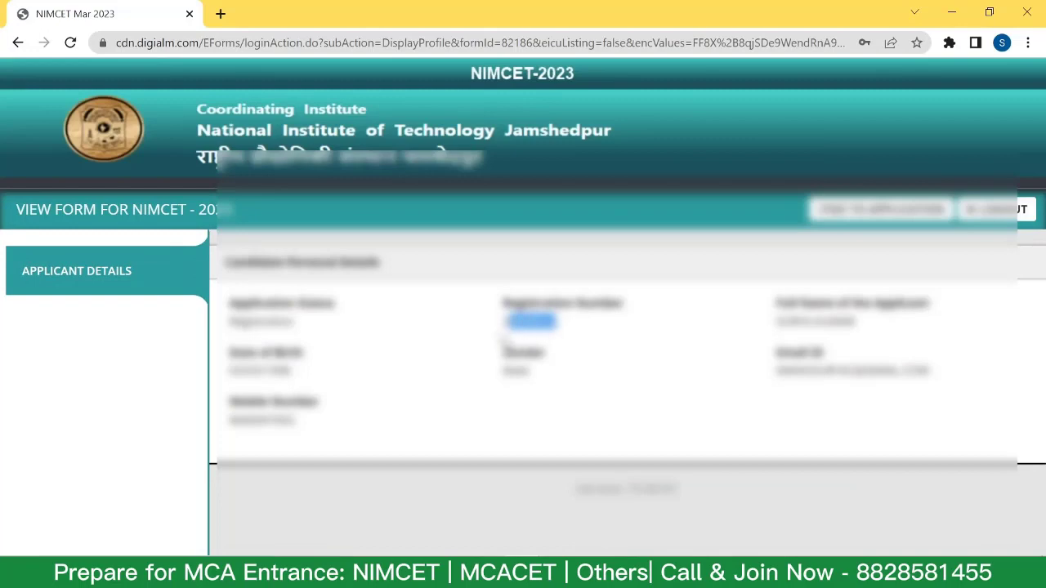
{"action": "left_click", "coordinate": [500, 332]}
{"action": "left_click_drag", "start_coordinate": [502, 327], "coordinate": [574, 333]}
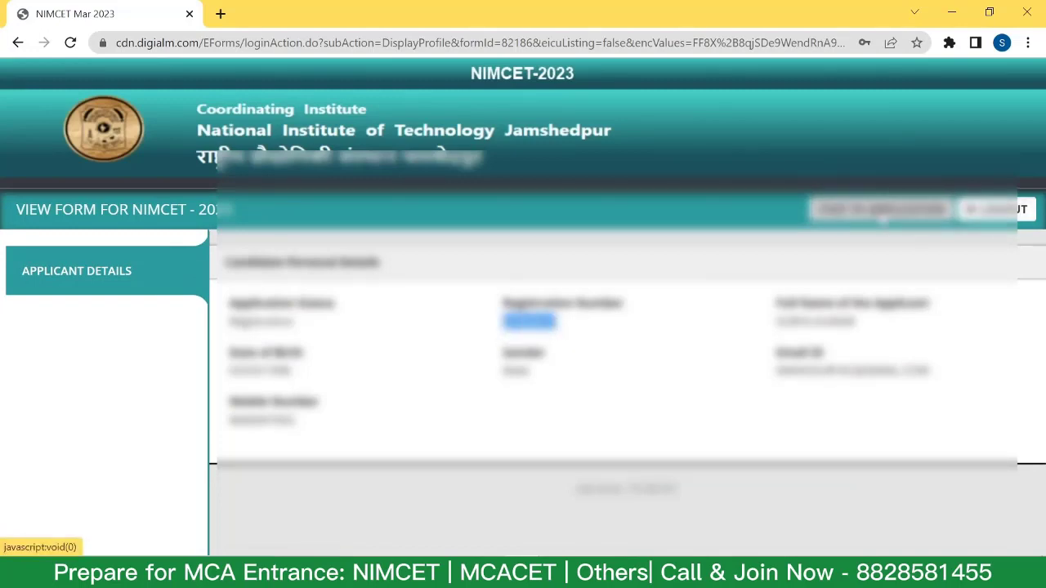
{"action": "left_click", "coordinate": [887, 214]}
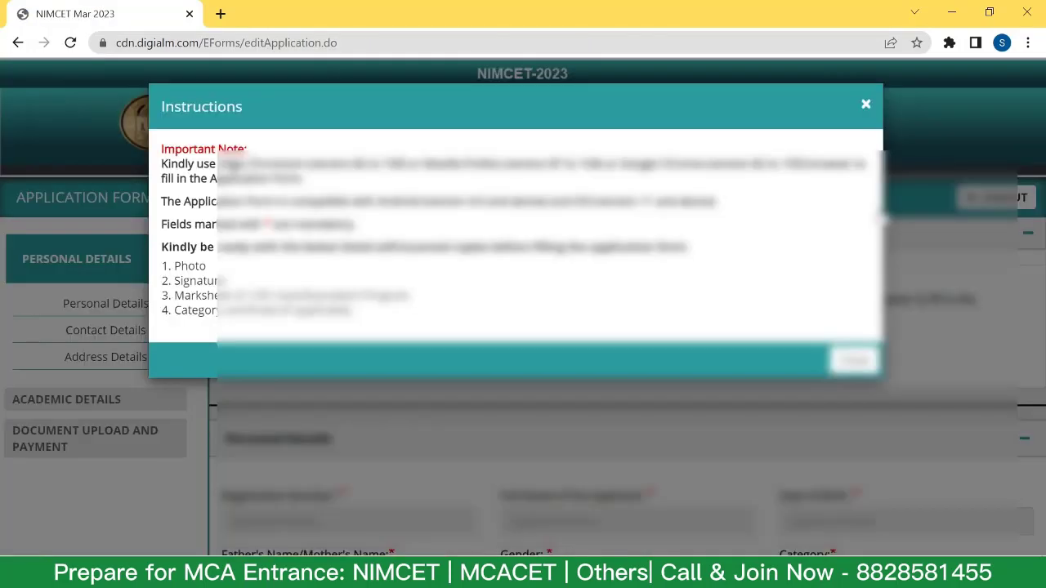
Dismiss the application instructions and check the pre-filled application number and applicant name.
{"action": "left_click", "coordinate": [854, 360]}
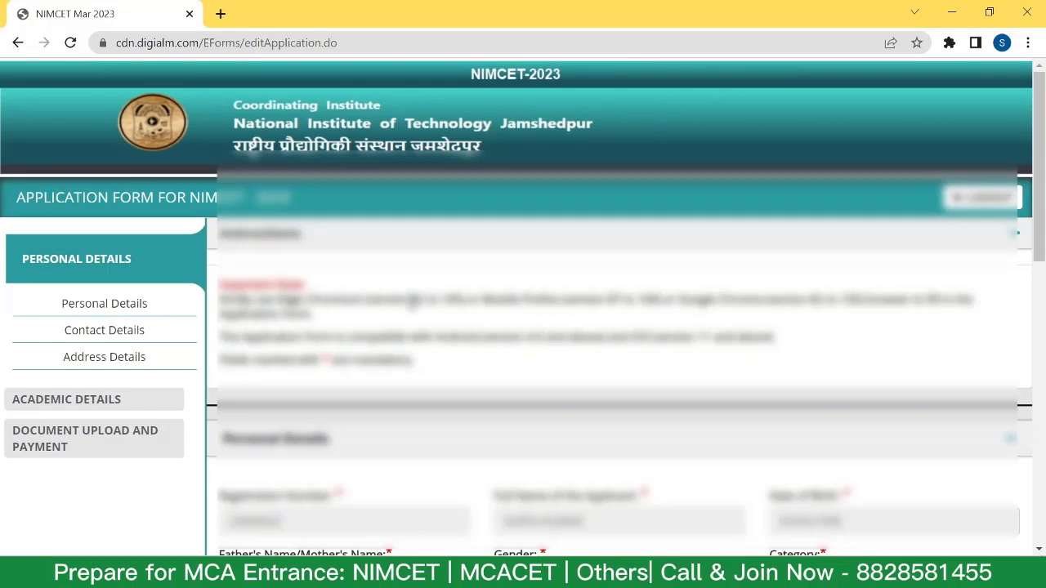
{"action": "triple_click", "coordinate": [446, 288]}
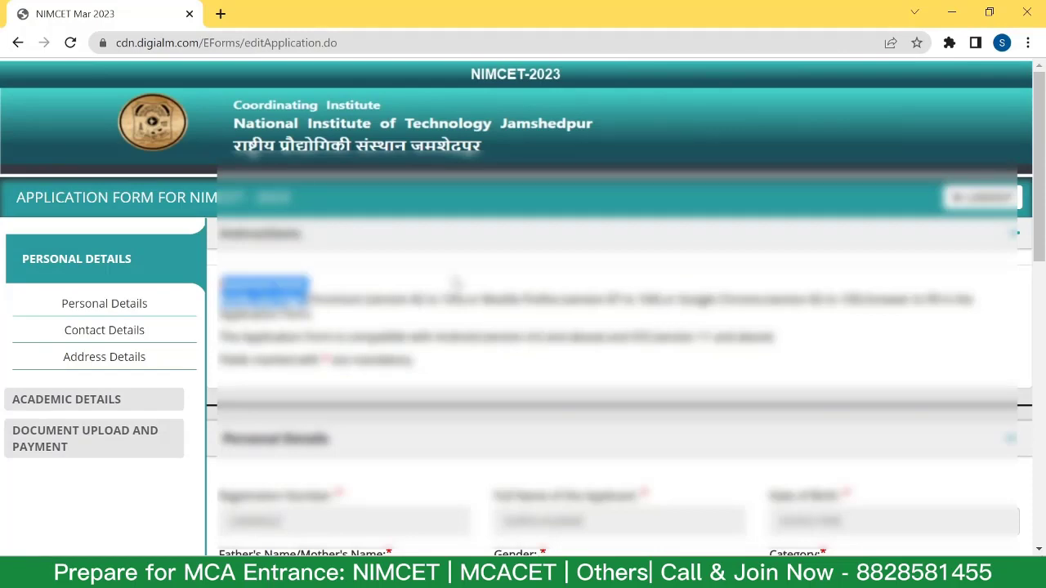
{"action": "scroll", "coordinate": [454, 284], "scroll_direction": "down", "scroll_amount": 2}
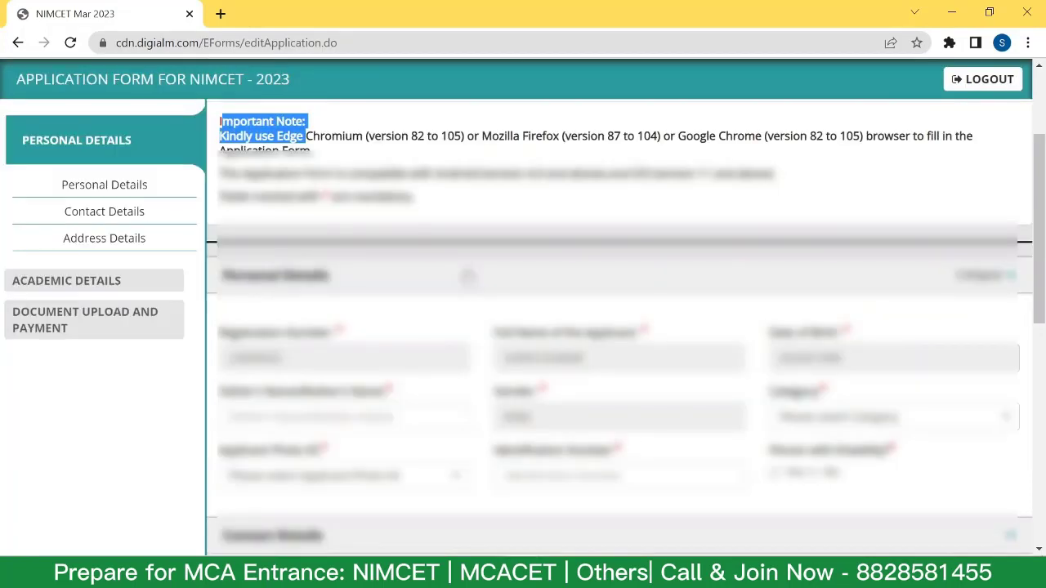
{"action": "scroll", "coordinate": [347, 278], "scroll_direction": "down", "scroll_amount": 2}
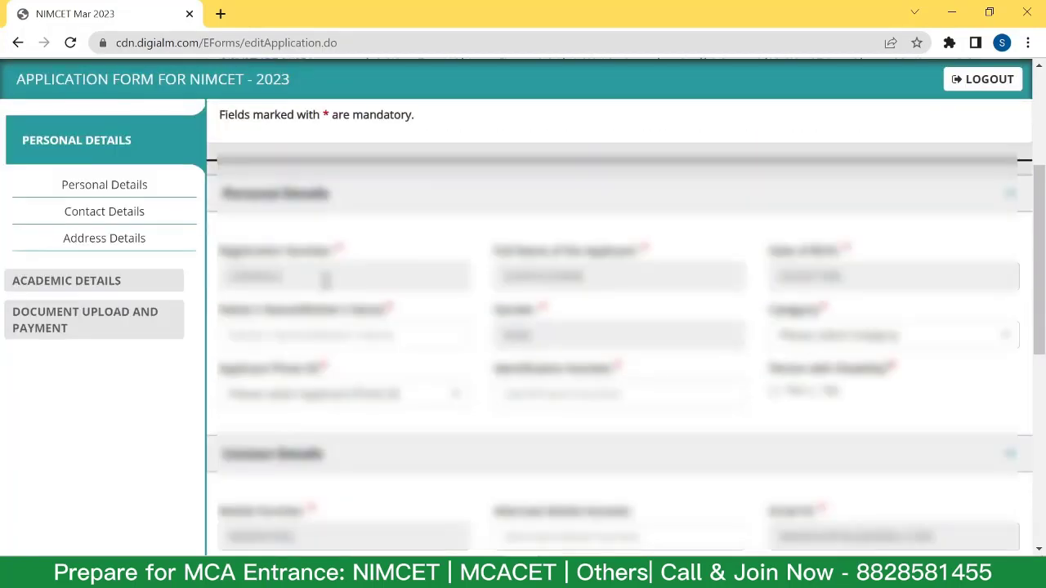
{"action": "left_click", "coordinate": [363, 280]}
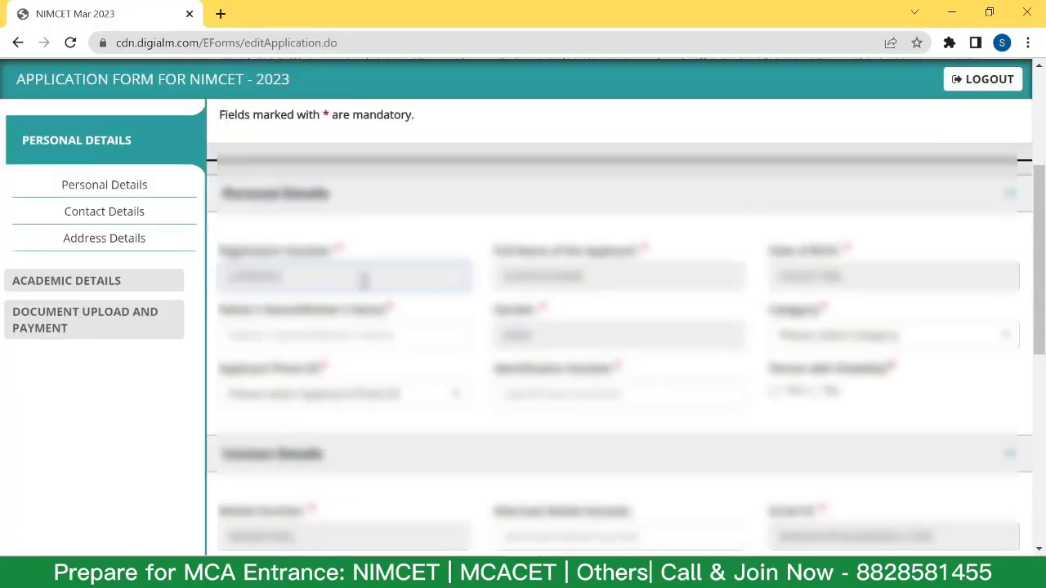
{"action": "left_click", "coordinate": [546, 276]}
{"action": "double_click", "coordinate": [642, 282]}
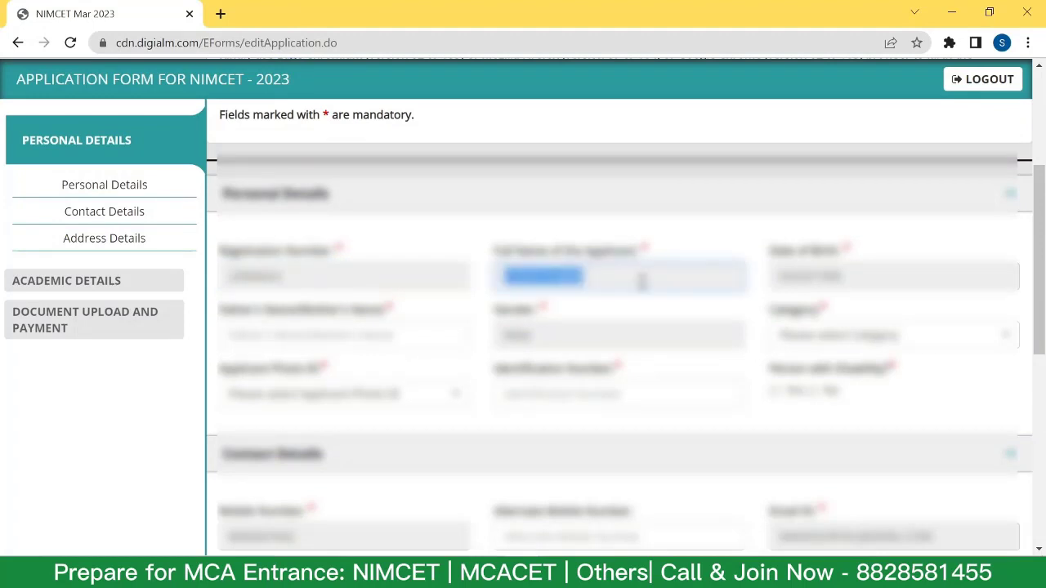
{"action": "left_click", "coordinate": [622, 279]}
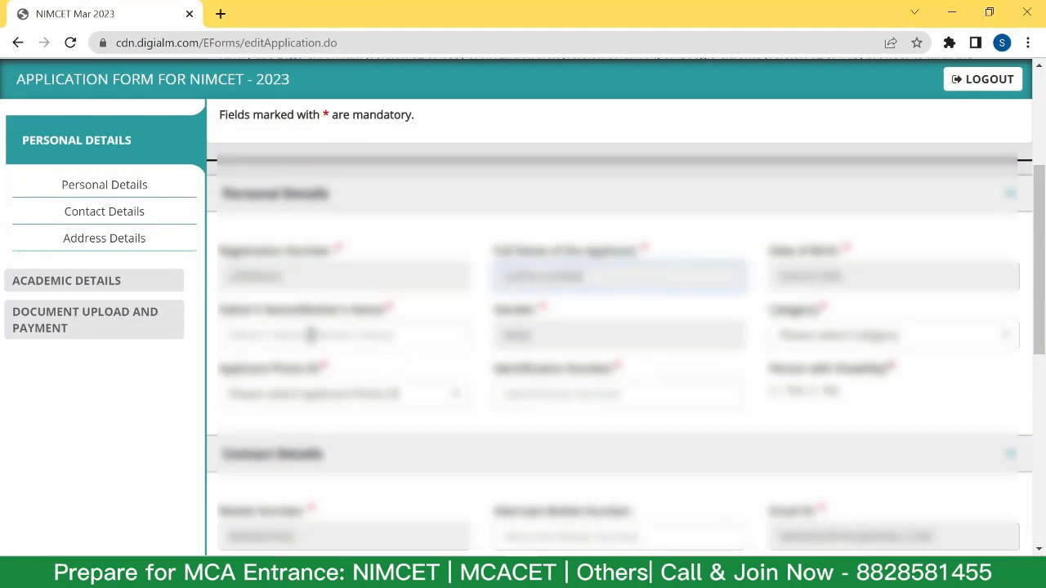
Choose the category, PAN Card as photo ID with its number, and No for disability.
{"action": "left_click", "coordinate": [829, 335]}
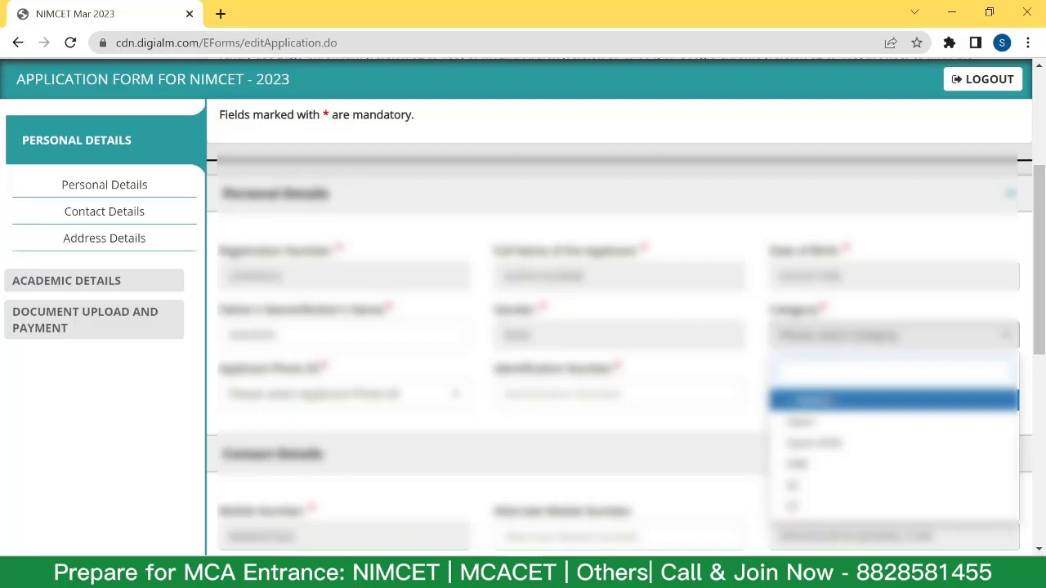
{"action": "left_click", "coordinate": [830, 423]}
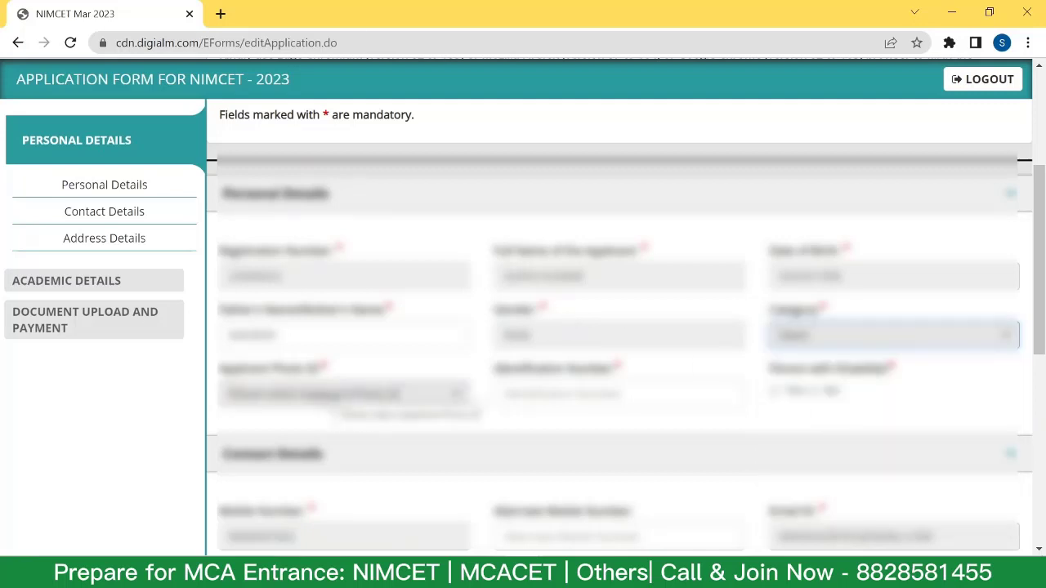
{"action": "left_click", "coordinate": [343, 394]}
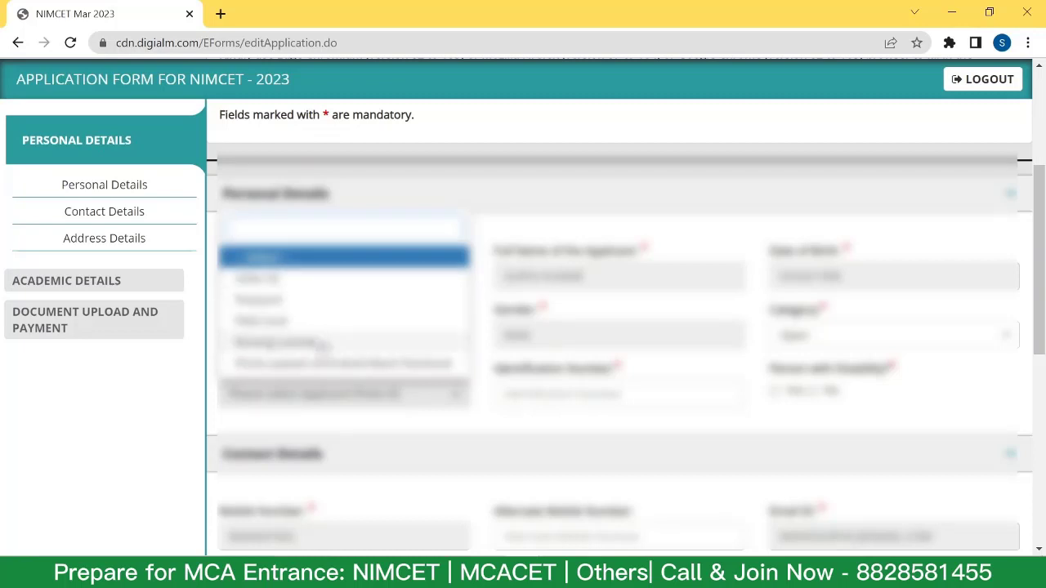
{"action": "left_click", "coordinate": [321, 347]}
{"action": "left_click", "coordinate": [592, 394]}
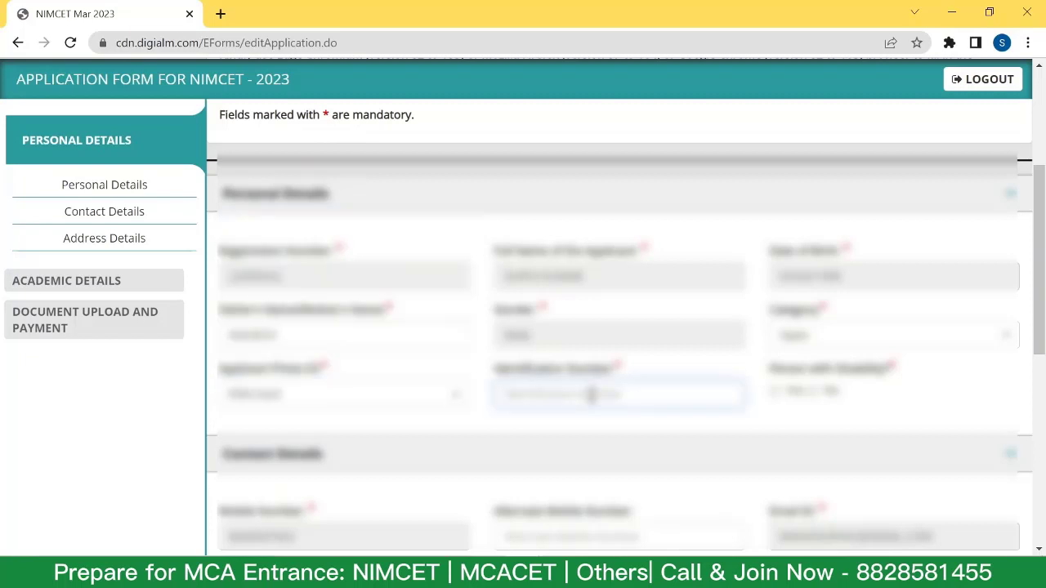
{"action": "key", "text": "ctrl+v"}
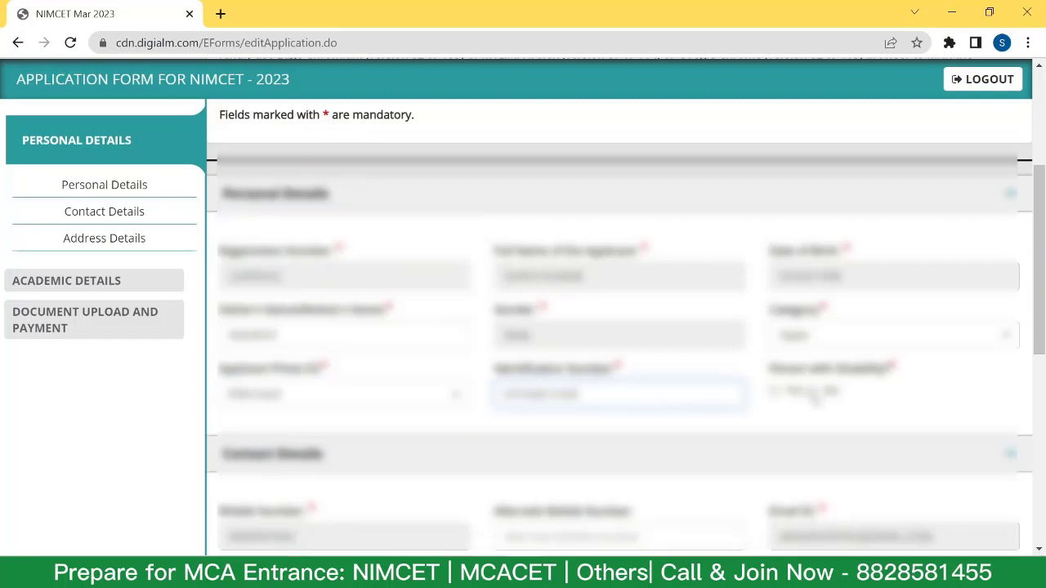
{"action": "left_click", "coordinate": [812, 392]}
Paste the alternate mobile number and leave the optional alternate email field empty.
{"action": "scroll", "coordinate": [736, 296], "scroll_direction": "down", "scroll_amount": 3}
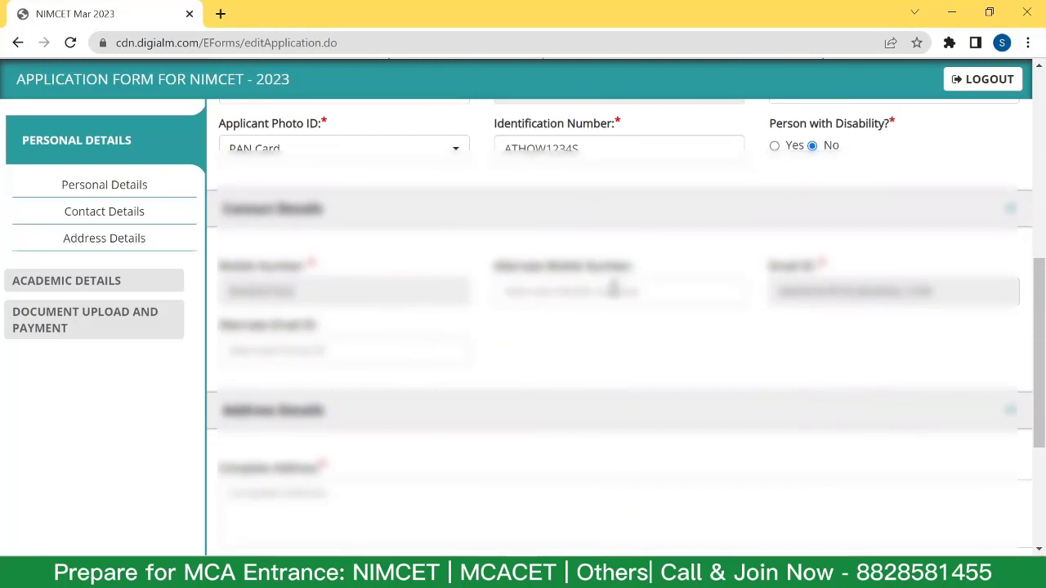
{"action": "left_click", "coordinate": [595, 292]}
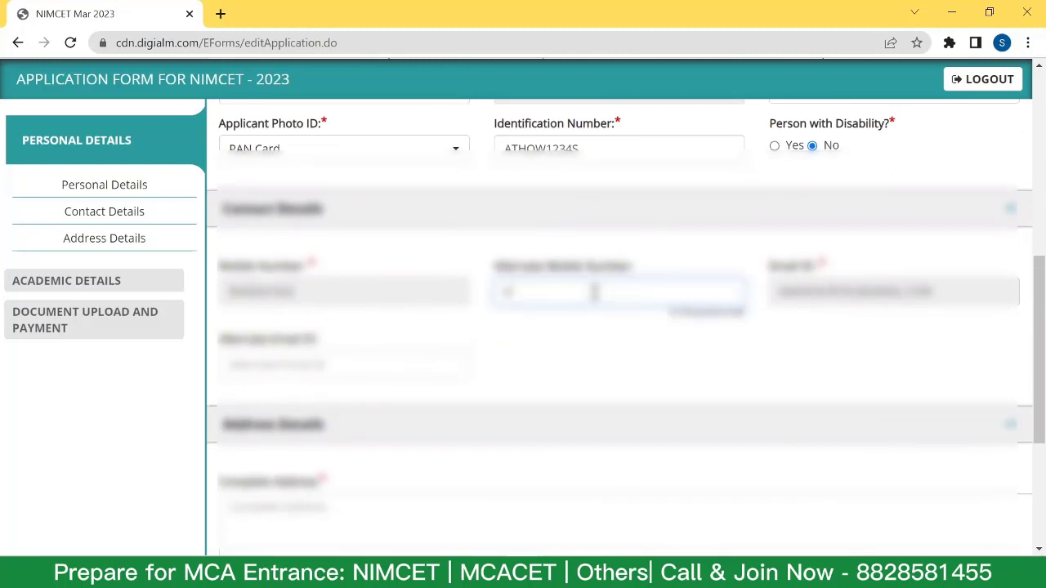
{"action": "key", "text": "ctrl+v"}
{"action": "left_click", "coordinate": [288, 360]}
{"action": "left_click", "coordinate": [290, 350]}
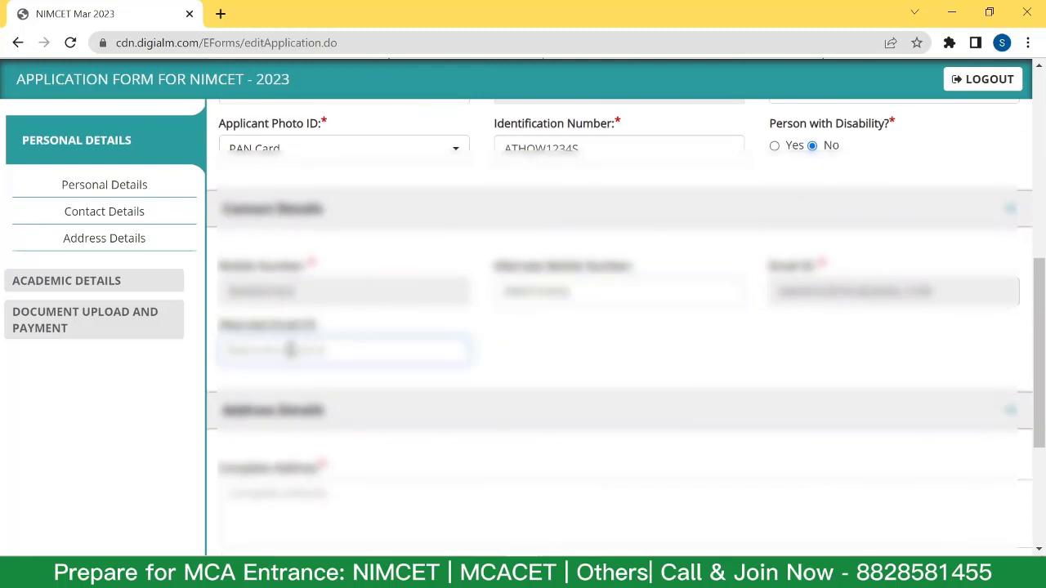
Choose the address state, enter Taluka VASAI and pin code 401209, then save and proceed.
{"action": "scroll", "coordinate": [294, 351], "scroll_direction": "down", "scroll_amount": 1}
{"action": "scroll", "coordinate": [288, 348], "scroll_direction": "down", "scroll_amount": 1}
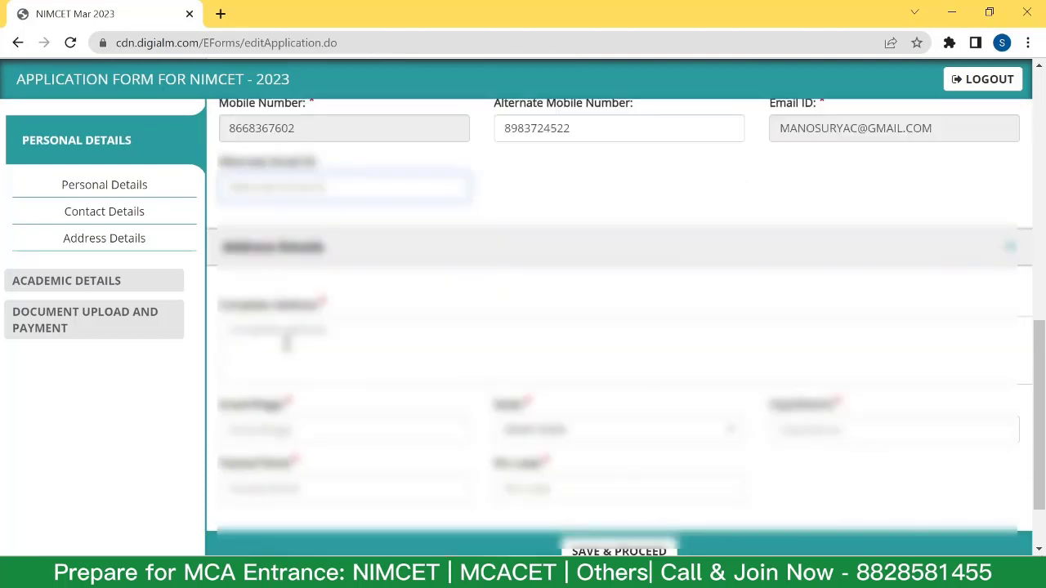
{"action": "left_click", "coordinate": [560, 430]}
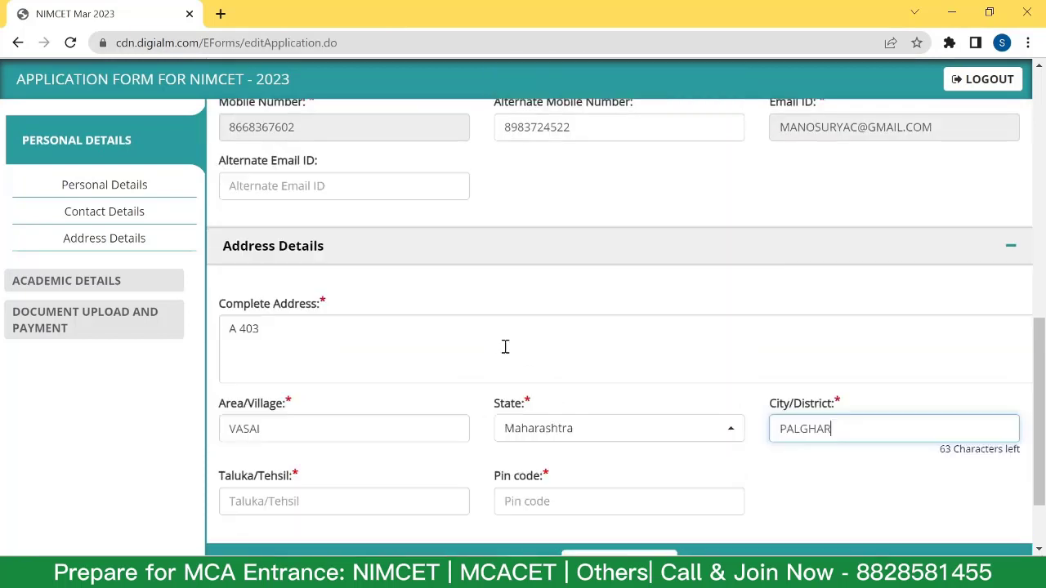
{"action": "scroll", "coordinate": [433, 363], "scroll_direction": "down", "scroll_amount": 1}
{"action": "left_click", "coordinate": [299, 423]}
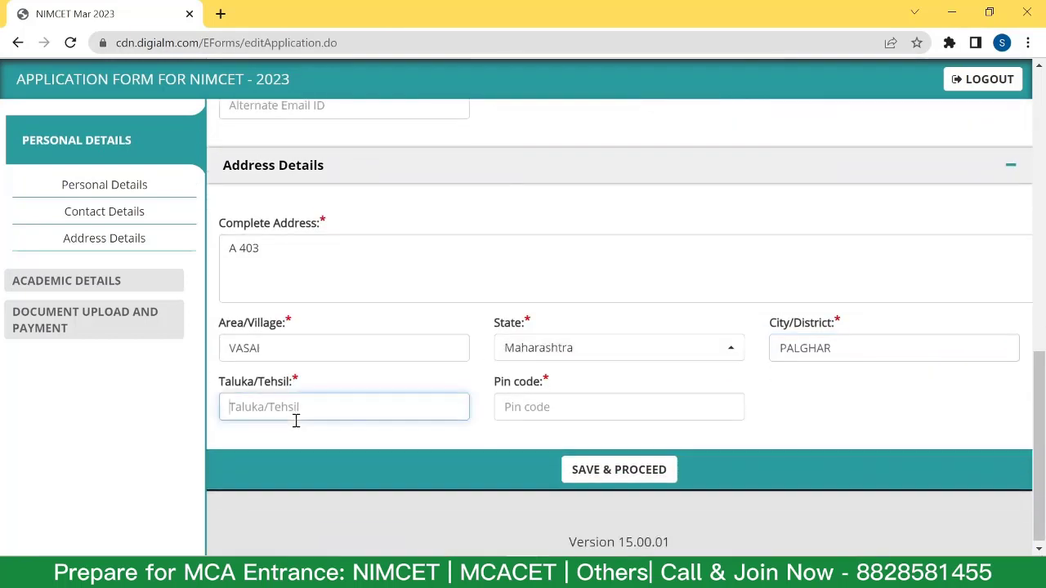
{"action": "type", "text": "VASAI"}
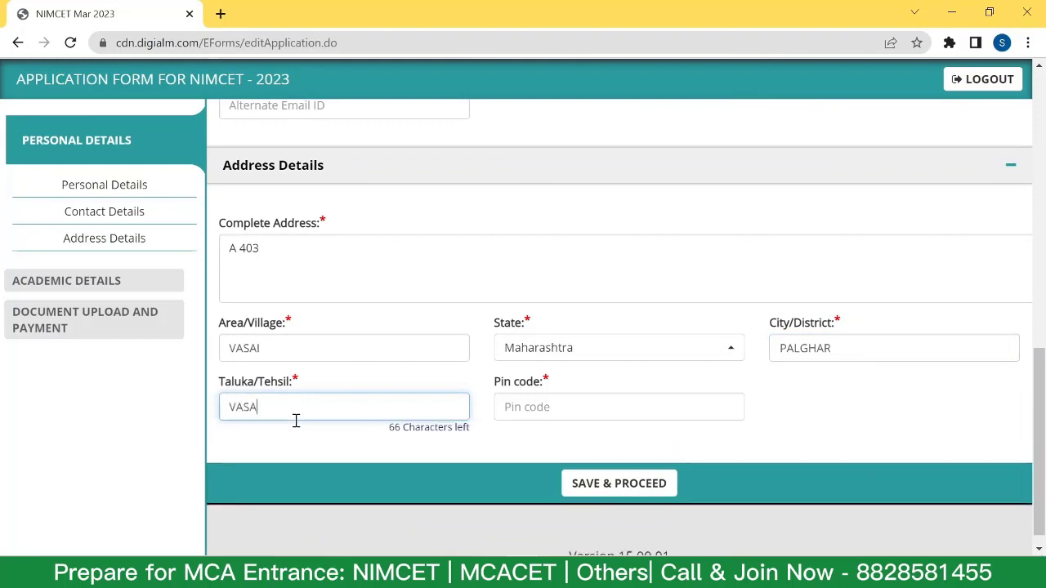
{"action": "left_click", "coordinate": [507, 399]}
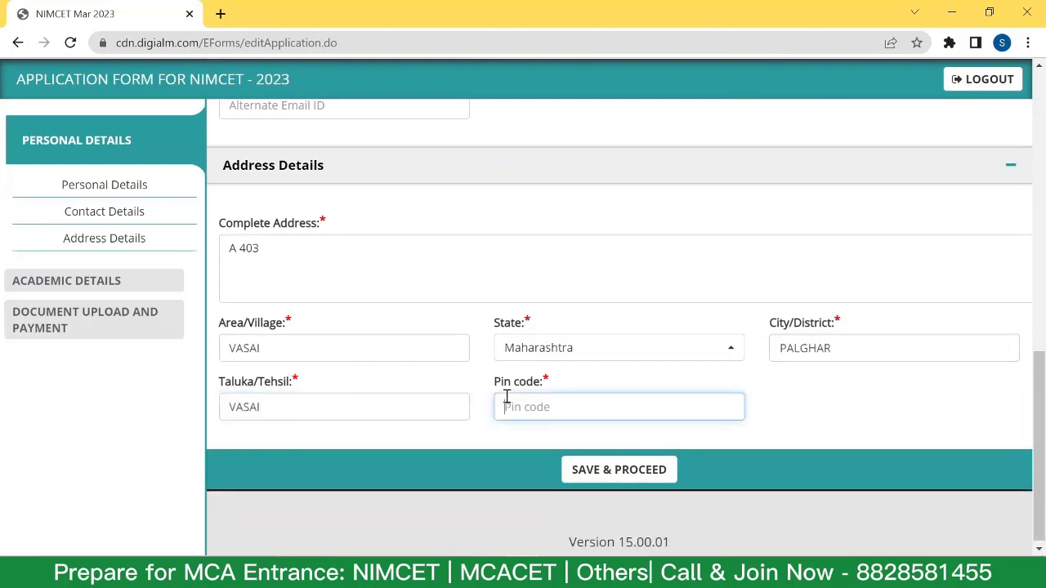
{"action": "type", "text": "401209"}
{"action": "left_click", "coordinate": [601, 484]}
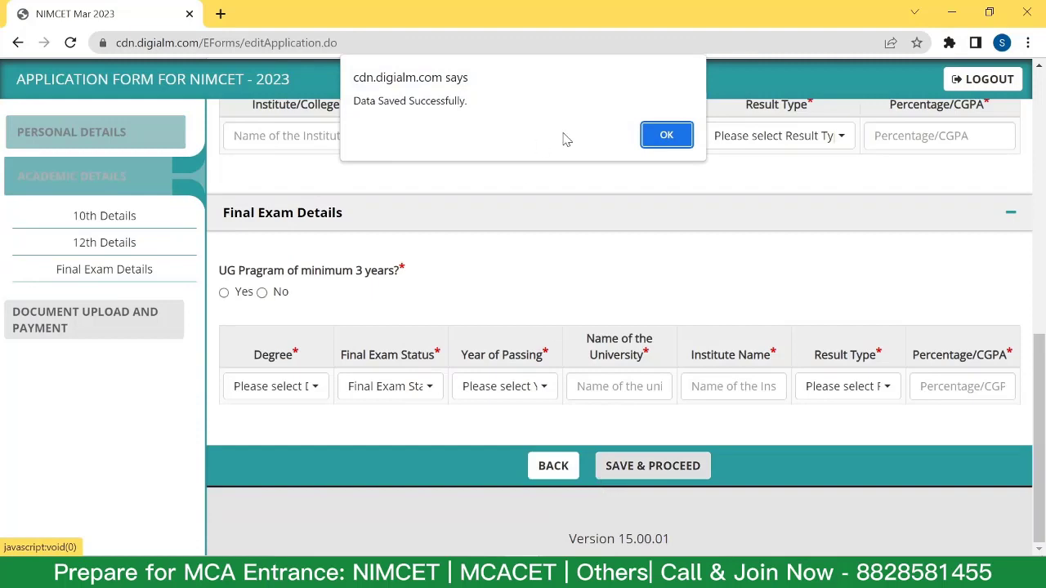
Dismiss the save confirmation and enter 10th school PATKAR and board MAHARASHTRA STATE BOARD.
{"action": "left_click", "coordinate": [668, 135]}
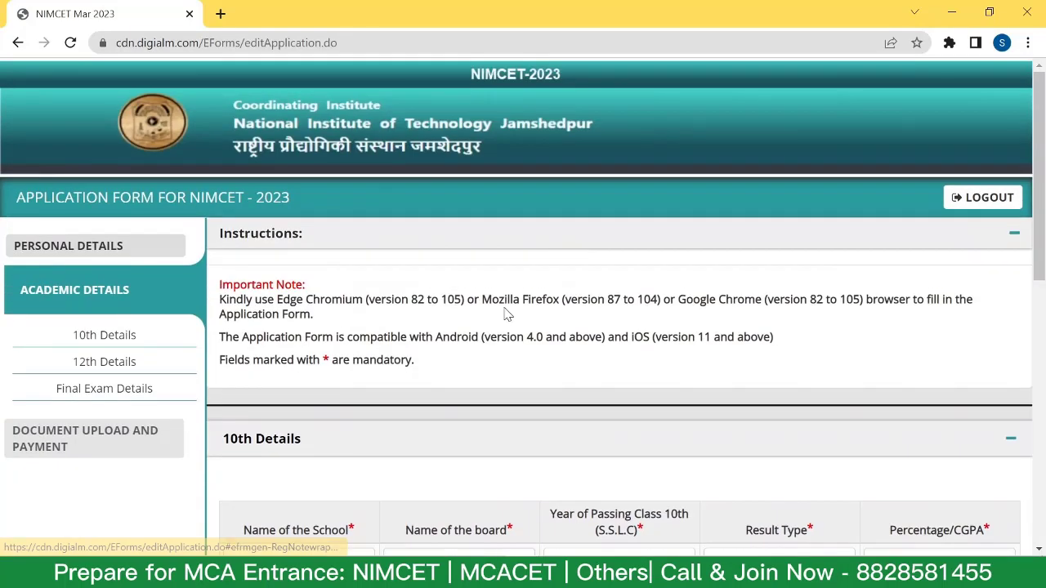
{"action": "scroll", "coordinate": [493, 303], "scroll_direction": "down", "scroll_amount": 4}
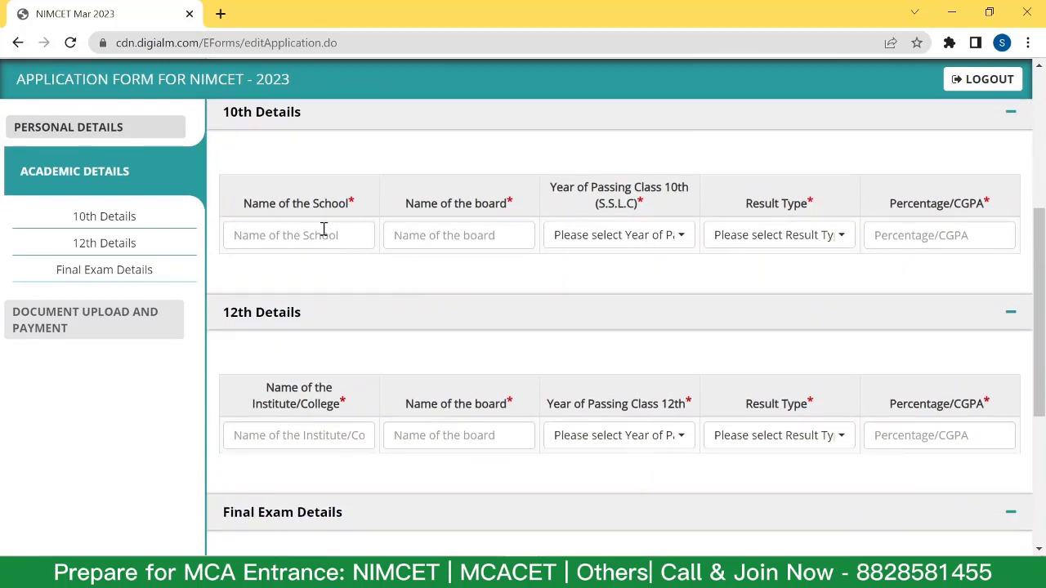
{"action": "left_click", "coordinate": [323, 231]}
{"action": "type", "text": "P"}
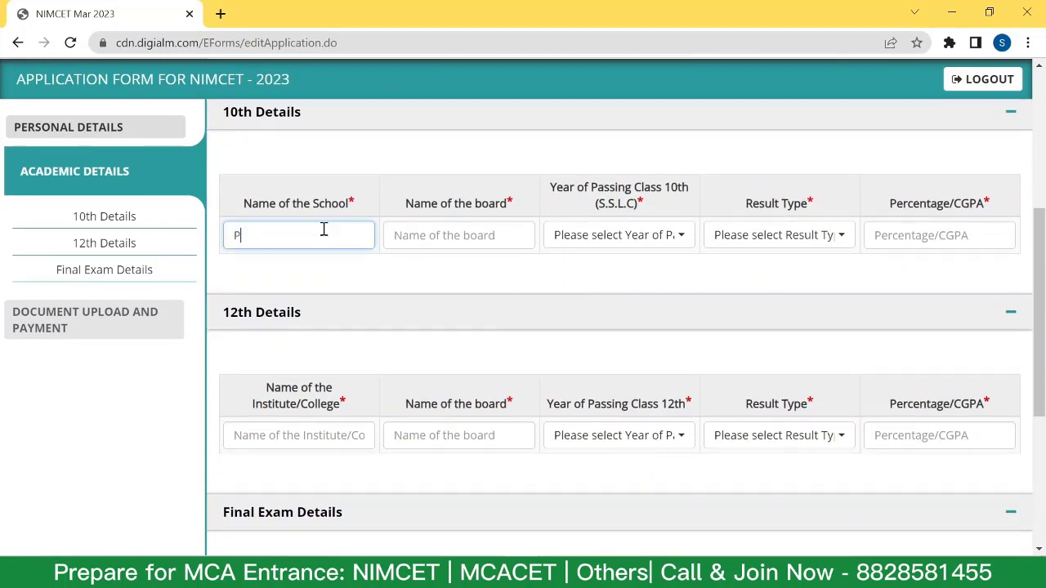
{"action": "type", "text": "ATKAR"}
{"action": "left_click", "coordinate": [474, 236]}
{"action": "type", "text": "MAHARASHTRA ST"}
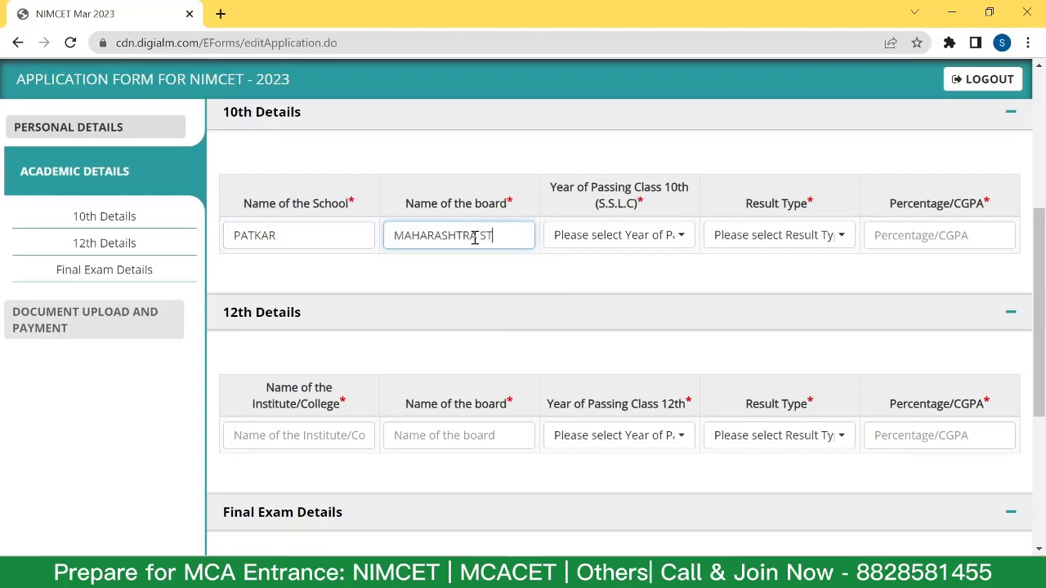
{"action": "type", "text": "ATE BOARD"}
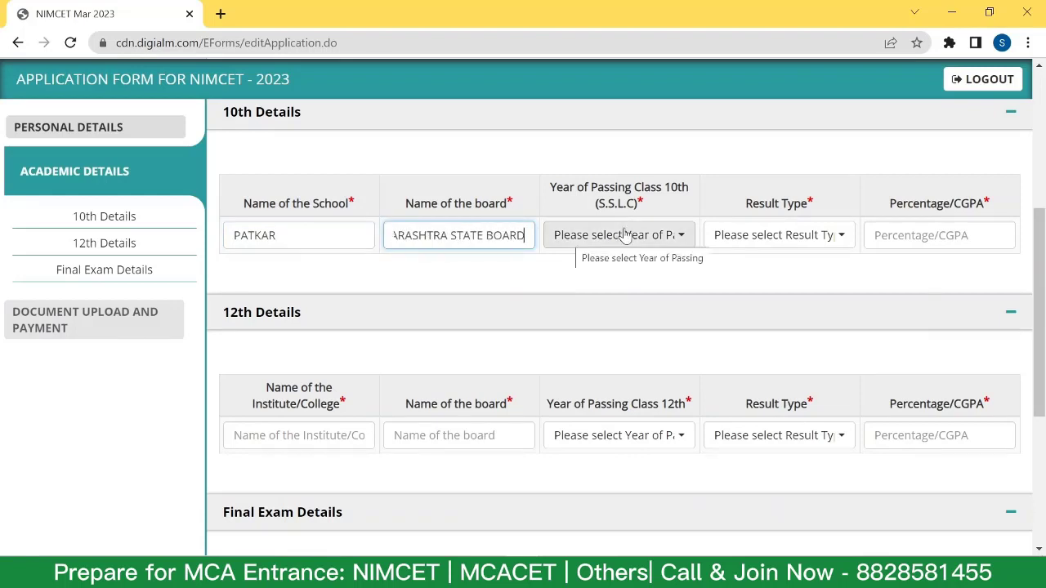
Set the 10th passing year to 2014 and result as Percentage with 90.
{"action": "left_click", "coordinate": [625, 236]}
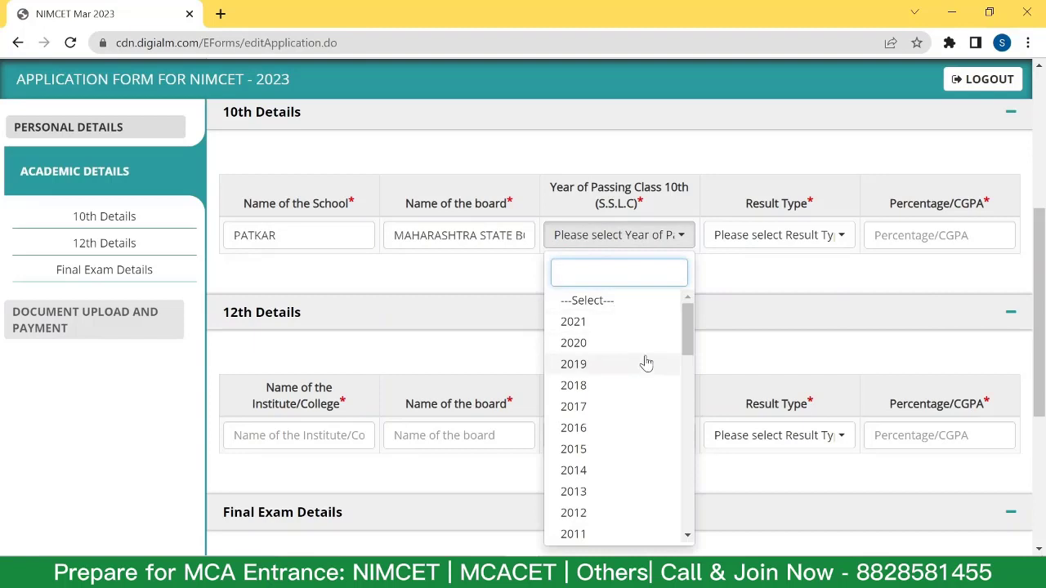
{"action": "left_click", "coordinate": [621, 470]}
{"action": "left_click", "coordinate": [780, 236]}
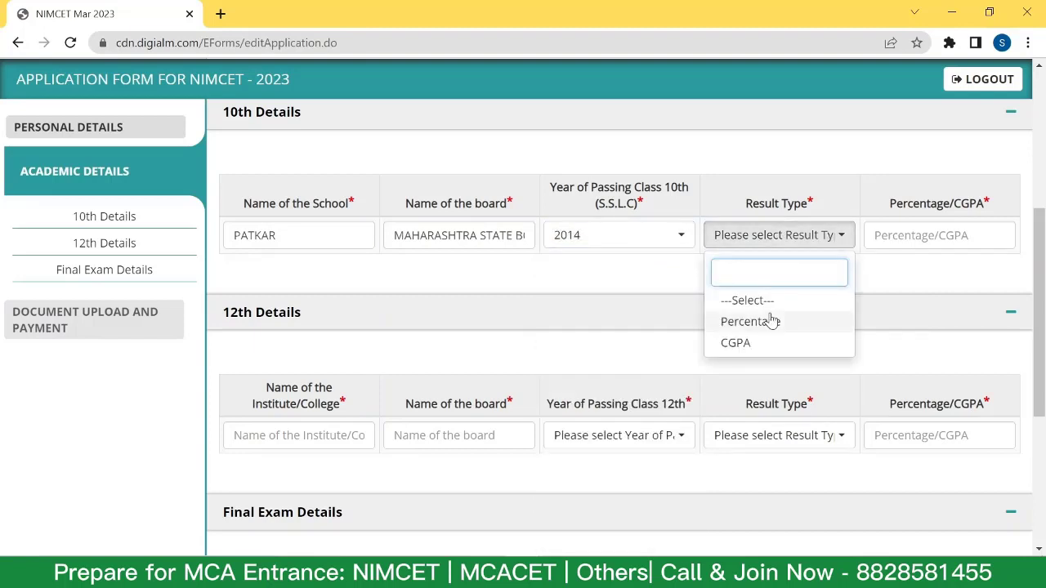
{"action": "left_click", "coordinate": [735, 343]}
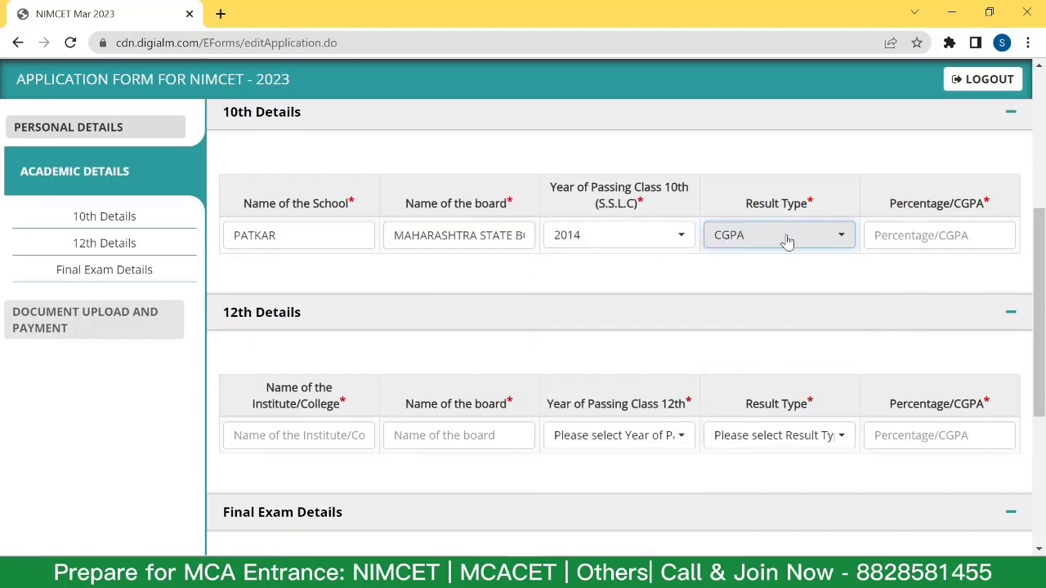
{"action": "left_click", "coordinate": [894, 233]}
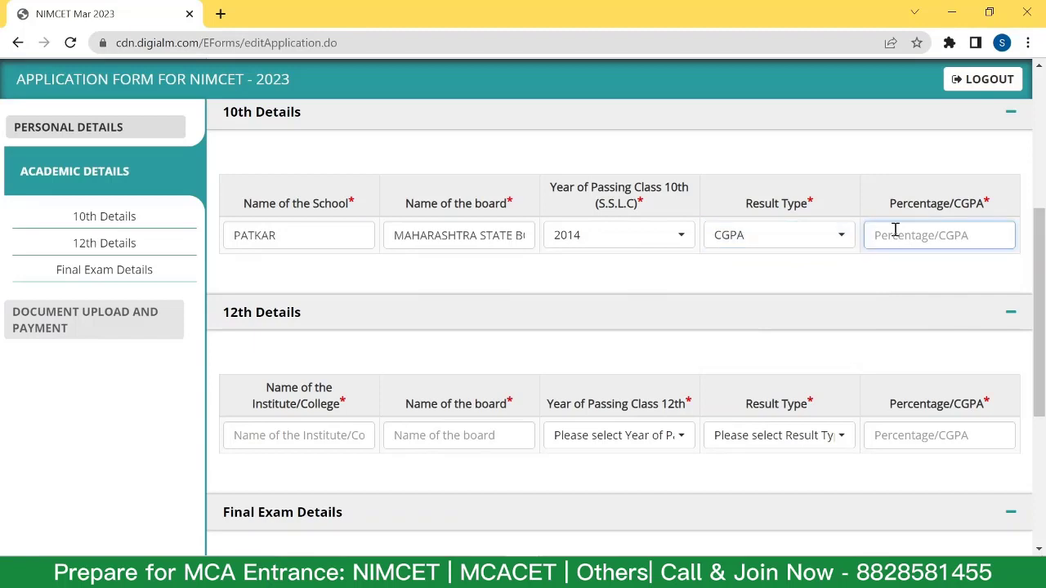
{"action": "left_click", "coordinate": [770, 237]}
{"action": "left_click", "coordinate": [792, 322]}
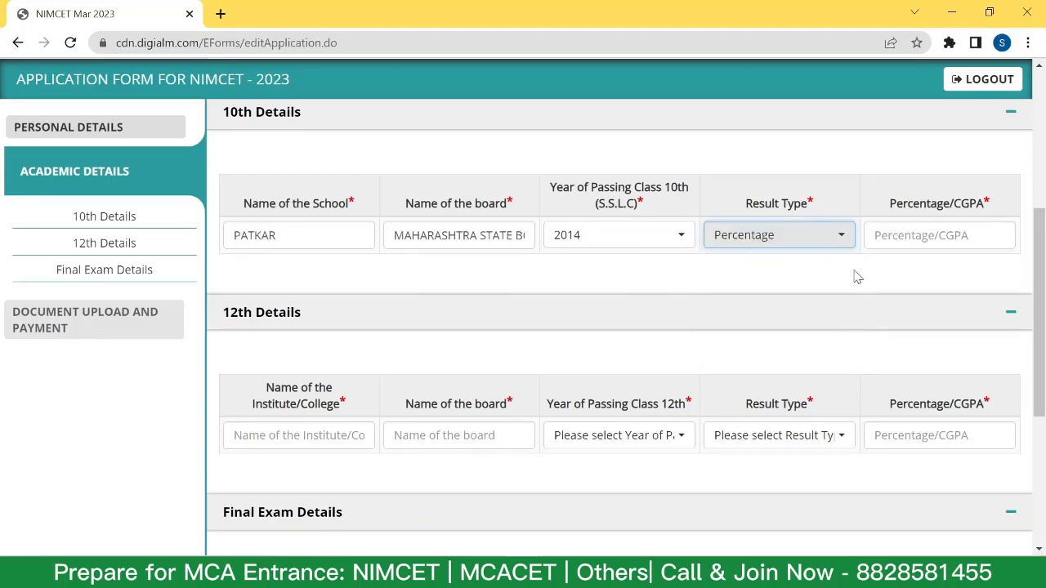
{"action": "left_click", "coordinate": [896, 235]}
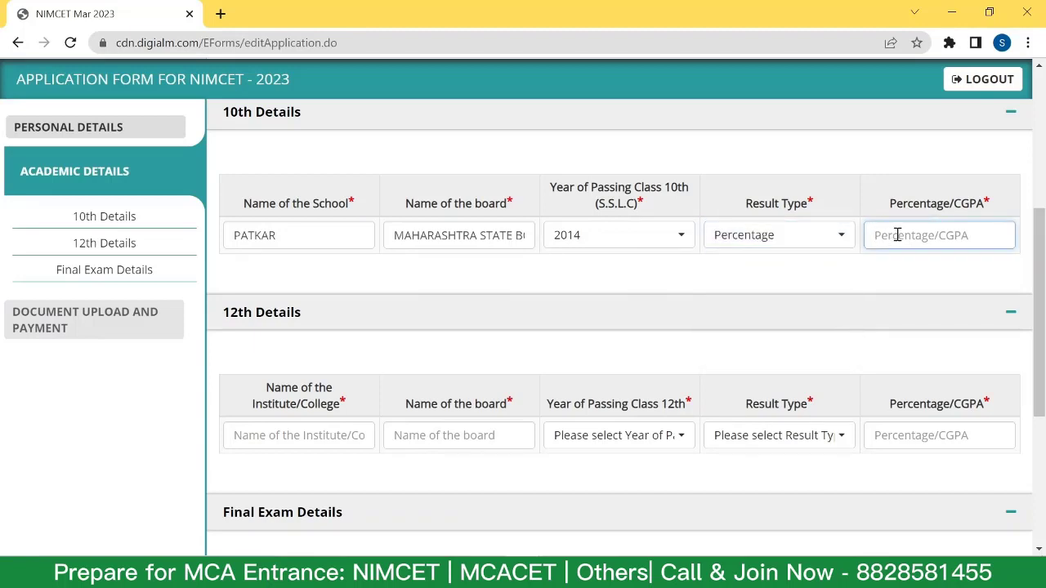
{"action": "type", "text": "90"}
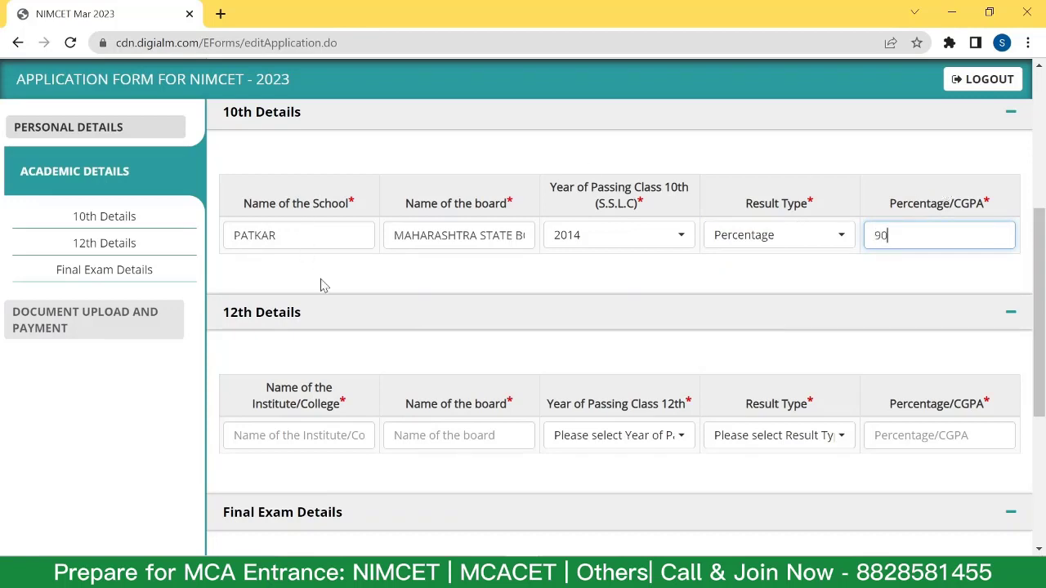
In 12th Details, enter institute PATKAR and paste the board name.
{"action": "left_click", "coordinate": [338, 318]}
{"action": "scroll", "coordinate": [339, 317], "scroll_direction": "down", "scroll_amount": 1}
{"action": "left_click", "coordinate": [350, 239]}
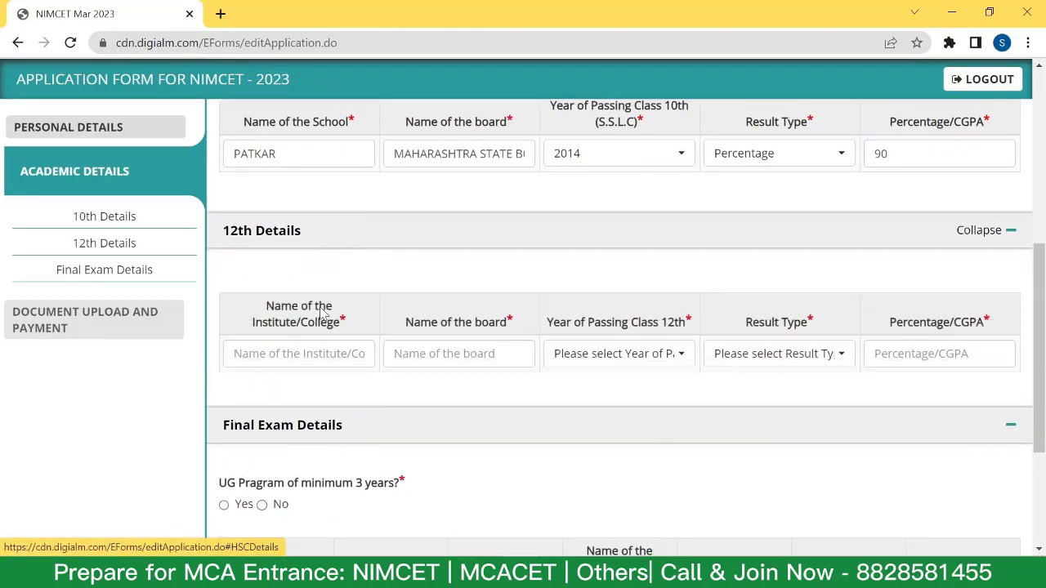
{"action": "left_click", "coordinate": [304, 353]}
{"action": "type", "text": "PATKAR"}
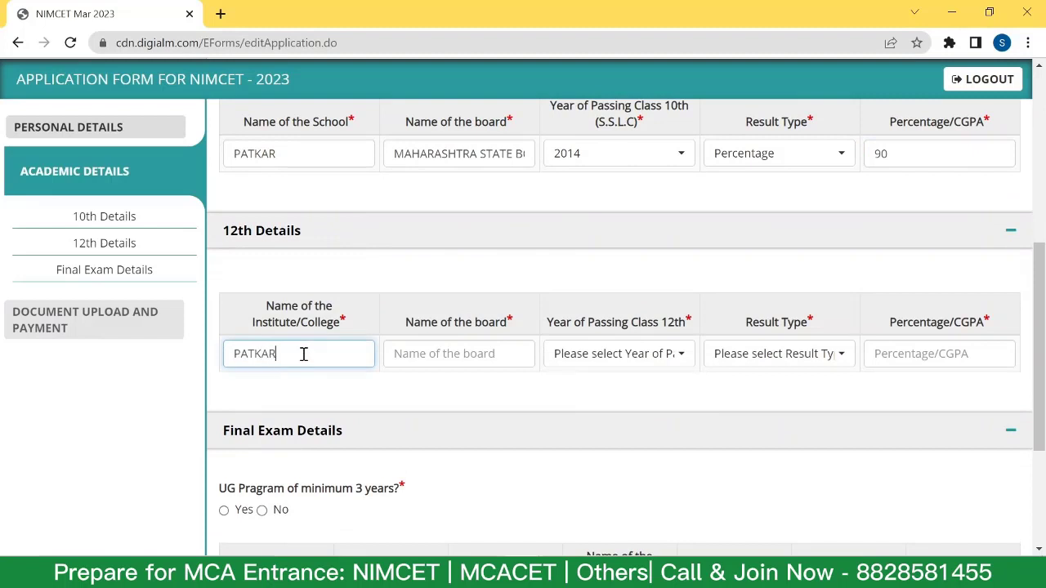
{"action": "left_click", "coordinate": [446, 352]}
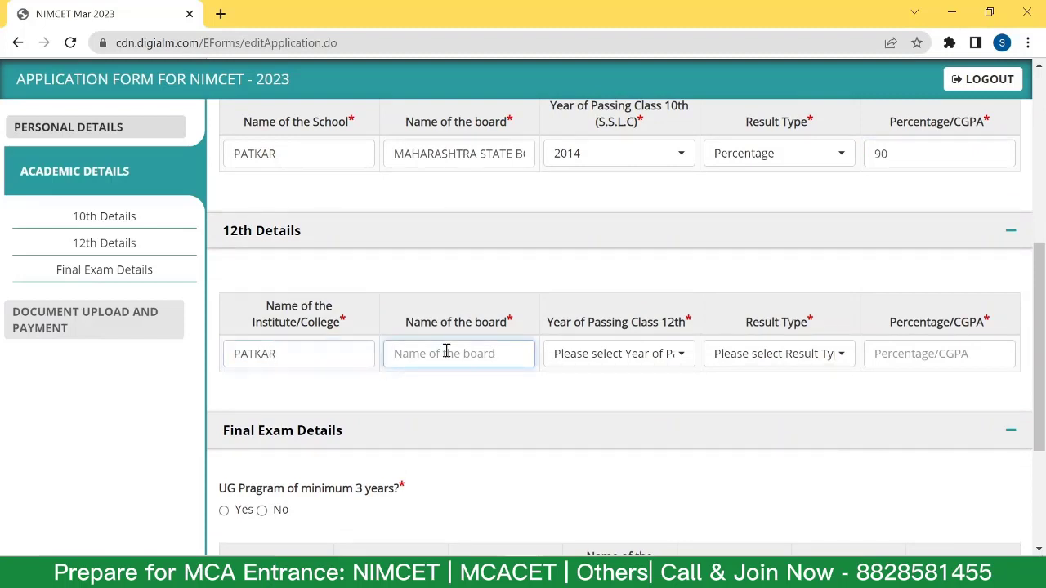
{"action": "type", "text": "MAHARASHTRA STATE BOARD"}
Set the 12th passing year to 2016 and result as Percentage with 90.
{"action": "left_click", "coordinate": [618, 353]}
{"action": "left_click", "coordinate": [588, 243]}
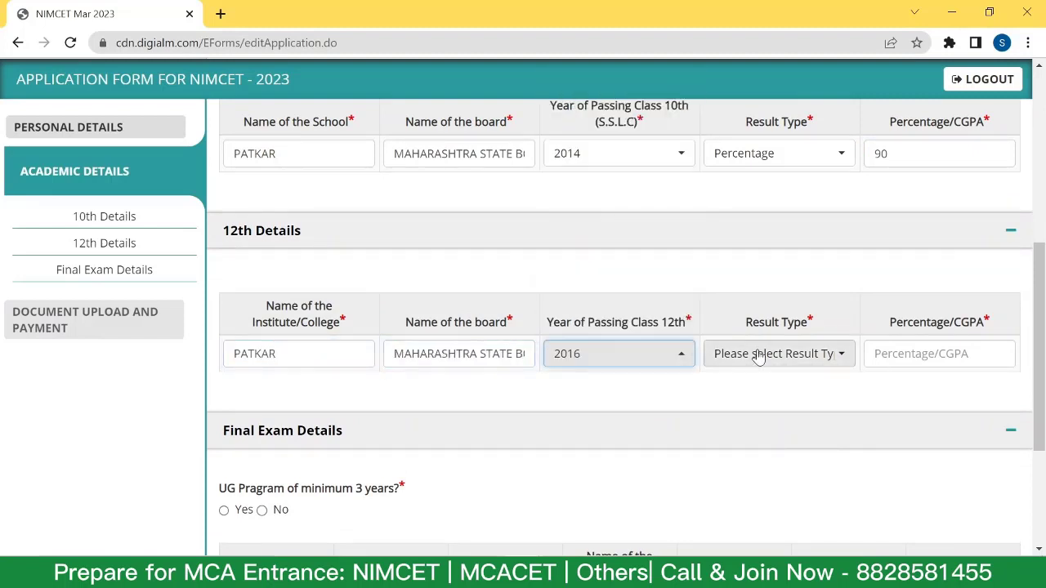
{"action": "left_click", "coordinate": [758, 358]}
{"action": "left_click", "coordinate": [763, 441]}
{"action": "left_click", "coordinate": [925, 356]}
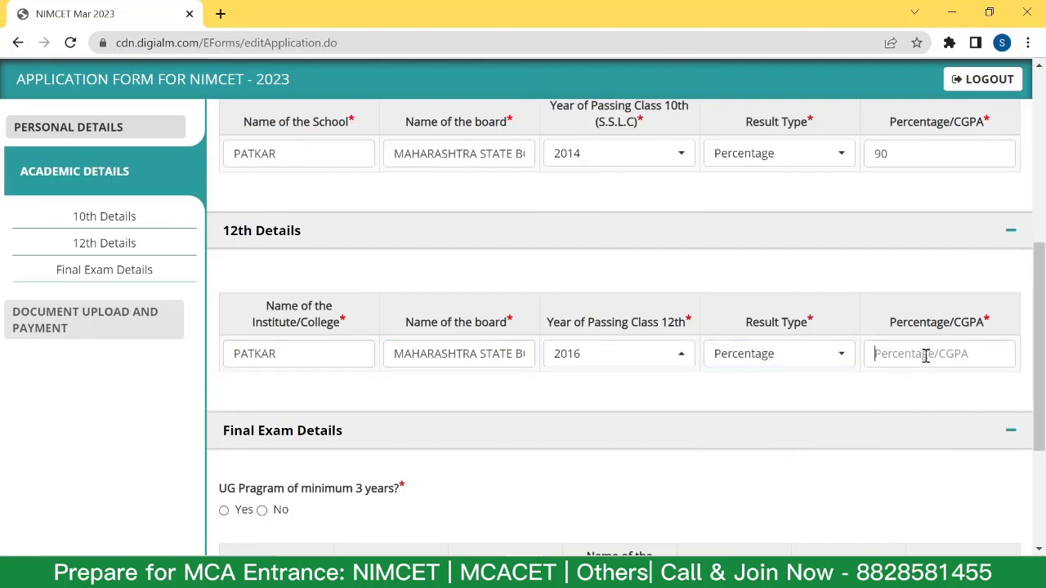
{"action": "type", "text": "90"}
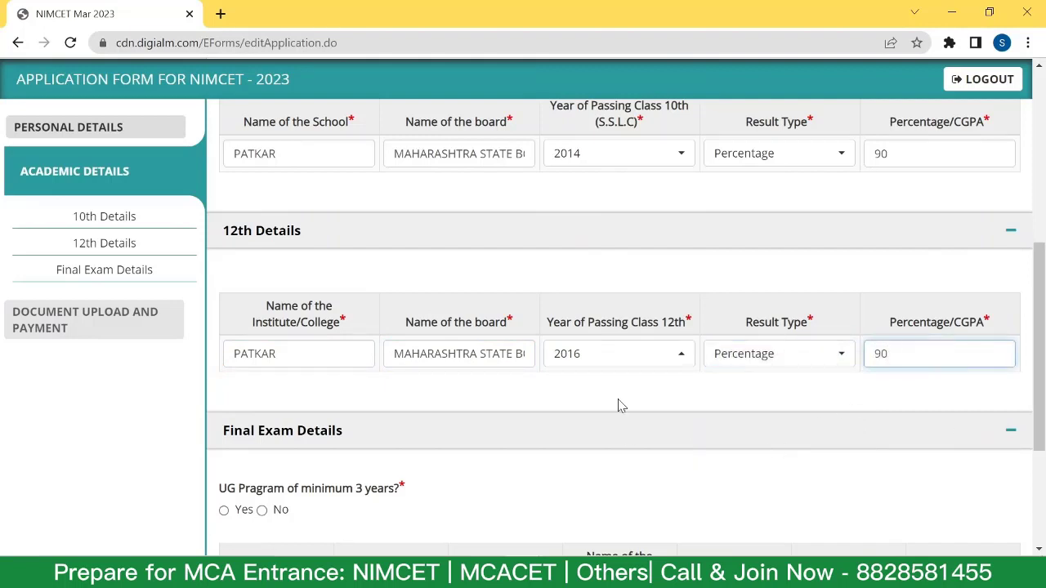
{"action": "left_click", "coordinate": [618, 406]}
{"action": "scroll", "coordinate": [537, 327], "scroll_direction": "down", "scroll_amount": 2}
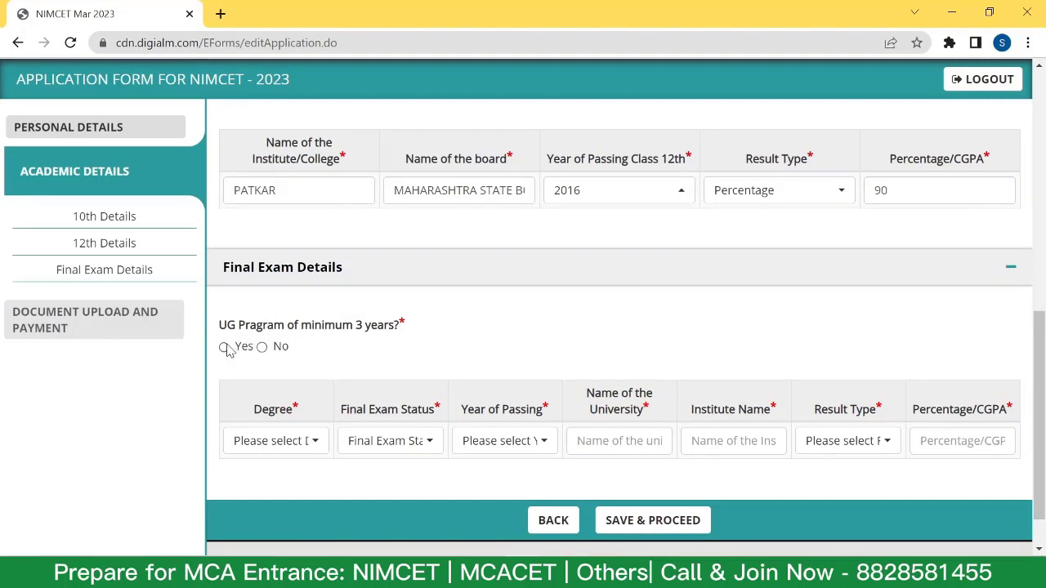
Mark Yes for three-year UG and Mathematics/Statistics, closing the ineligibility alert triggered by No.
{"action": "left_click", "coordinate": [224, 347]}
{"action": "left_click", "coordinate": [261, 347]}
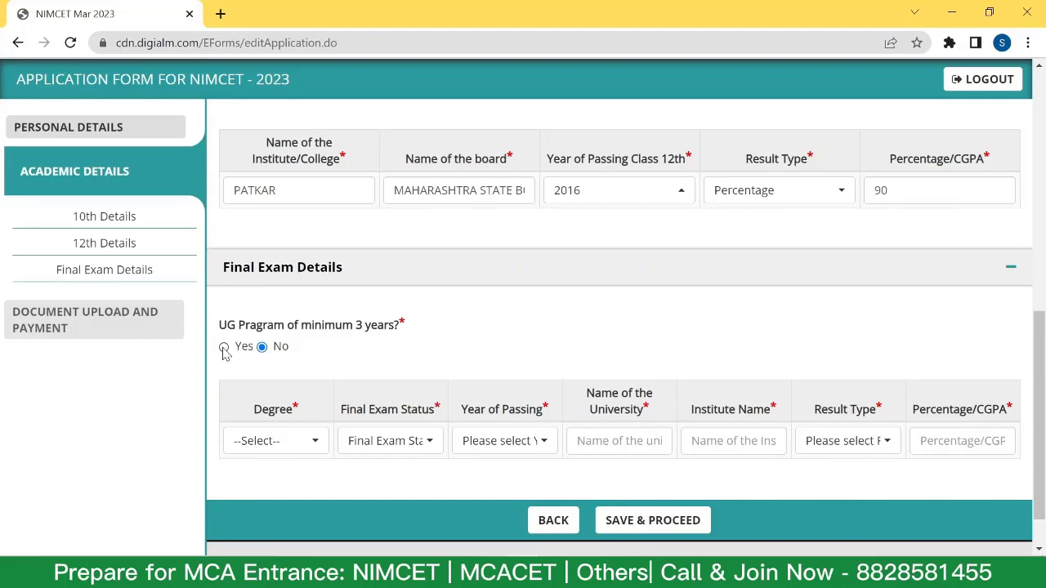
{"action": "left_click", "coordinate": [225, 348]}
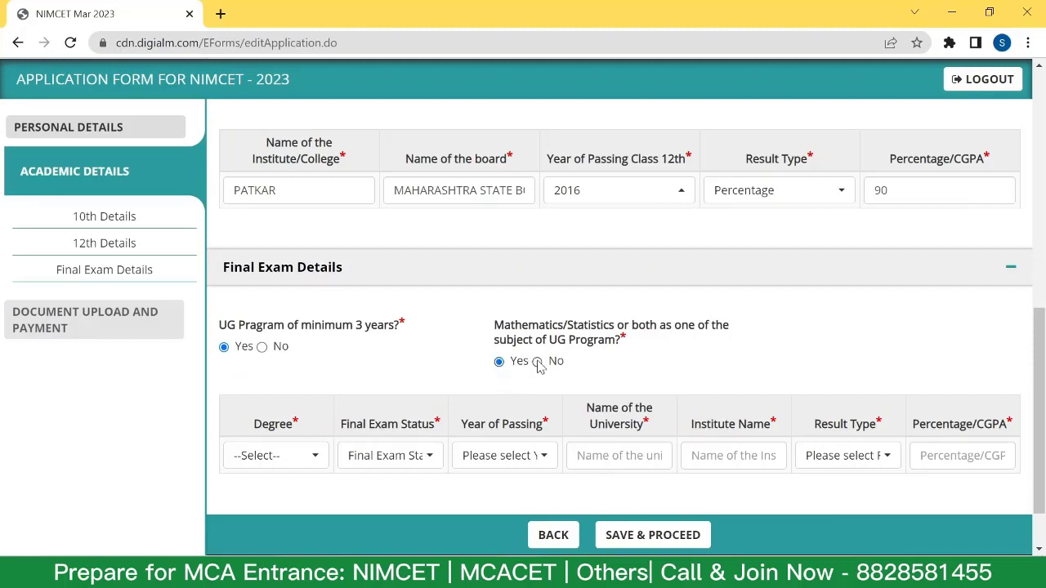
{"action": "left_click", "coordinate": [538, 363]}
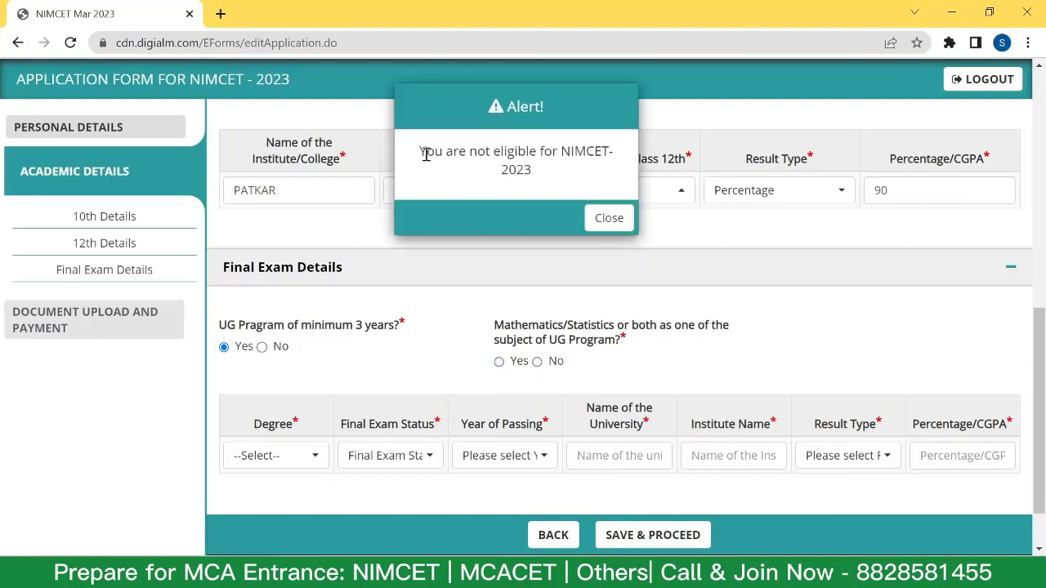
{"action": "left_click_drag", "start_coordinate": [425, 153], "coordinate": [551, 177]}
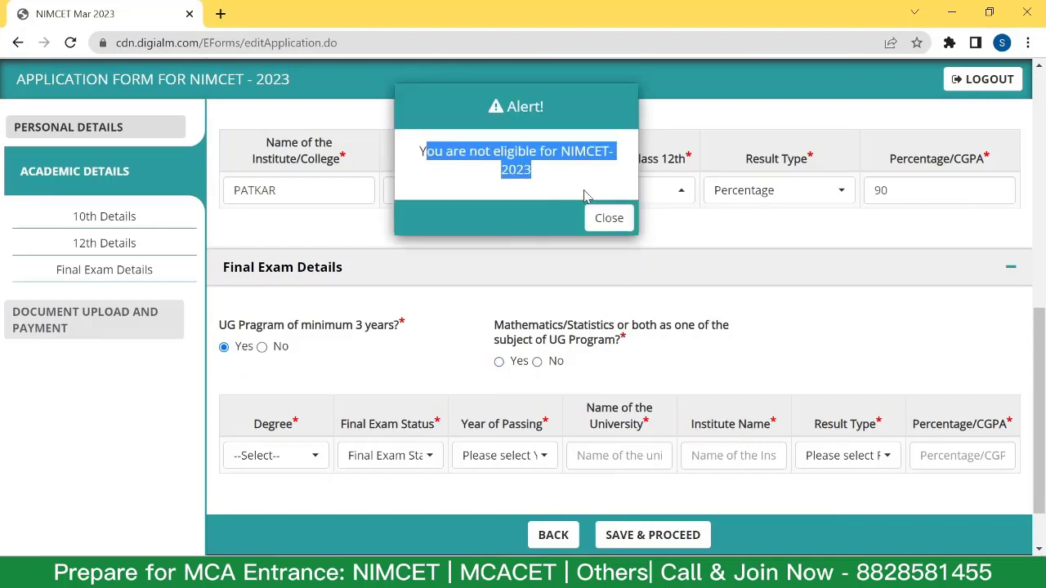
{"action": "left_click", "coordinate": [610, 218]}
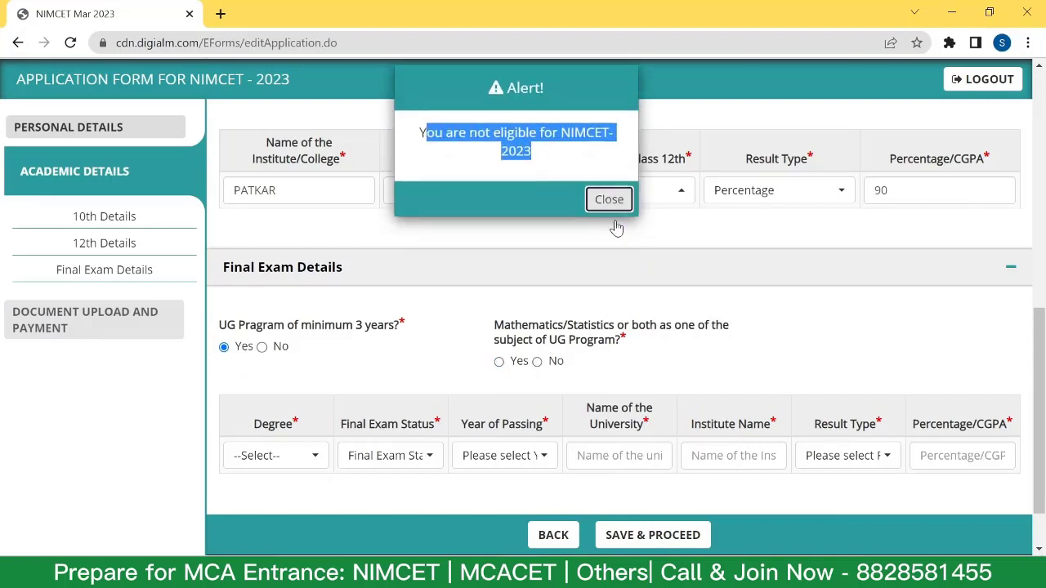
{"action": "left_click", "coordinate": [498, 362]}
{"action": "scroll", "coordinate": [315, 384], "scroll_direction": "down", "scroll_amount": 1}
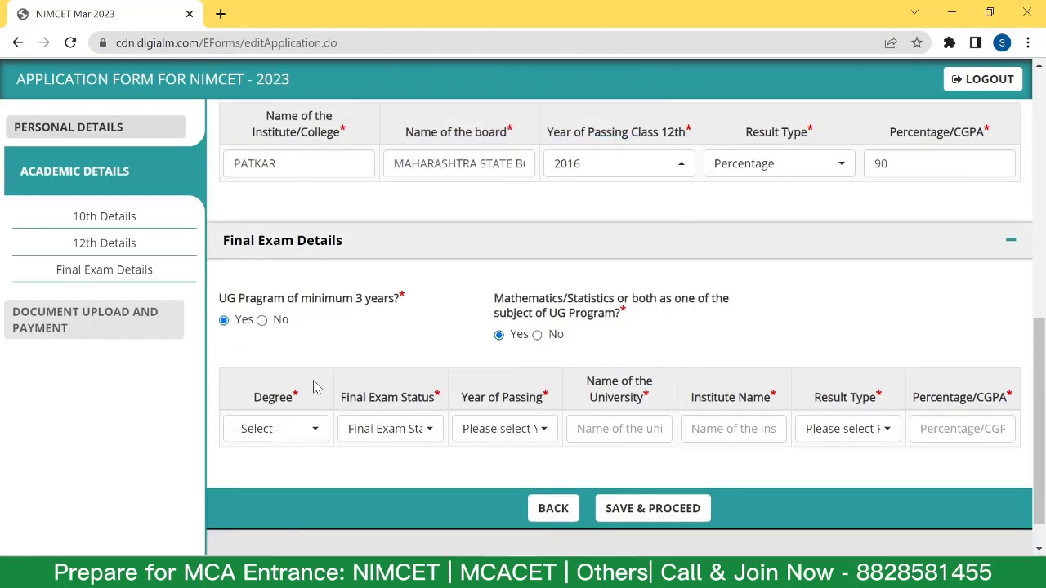
Set the final exam degree to BCom, status Passout, and year of passing 2020.
{"action": "scroll", "coordinate": [314, 386], "scroll_direction": "down", "scroll_amount": 1}
{"action": "left_click", "coordinate": [297, 389]}
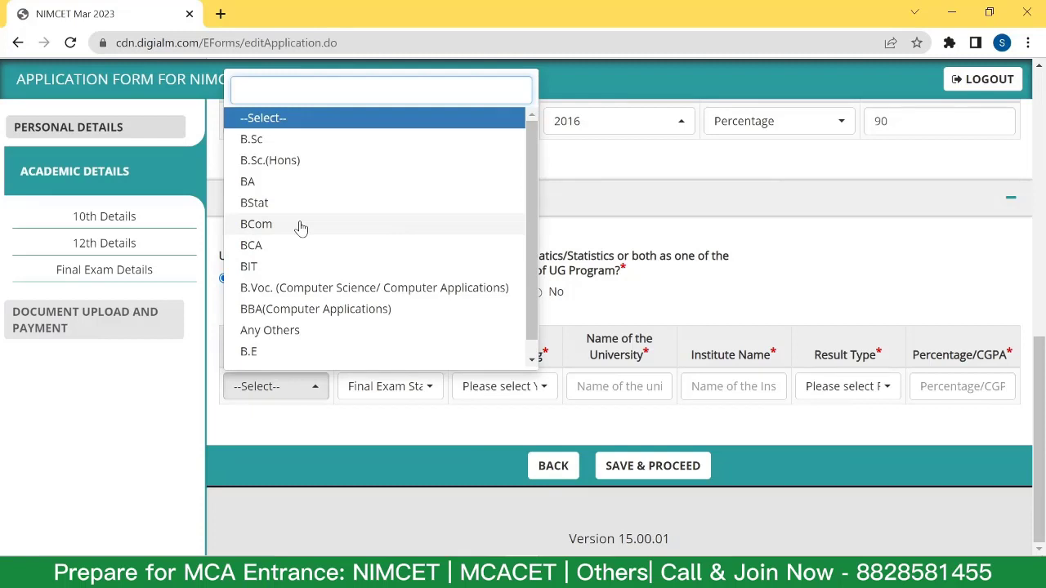
{"action": "left_click", "coordinate": [300, 227]}
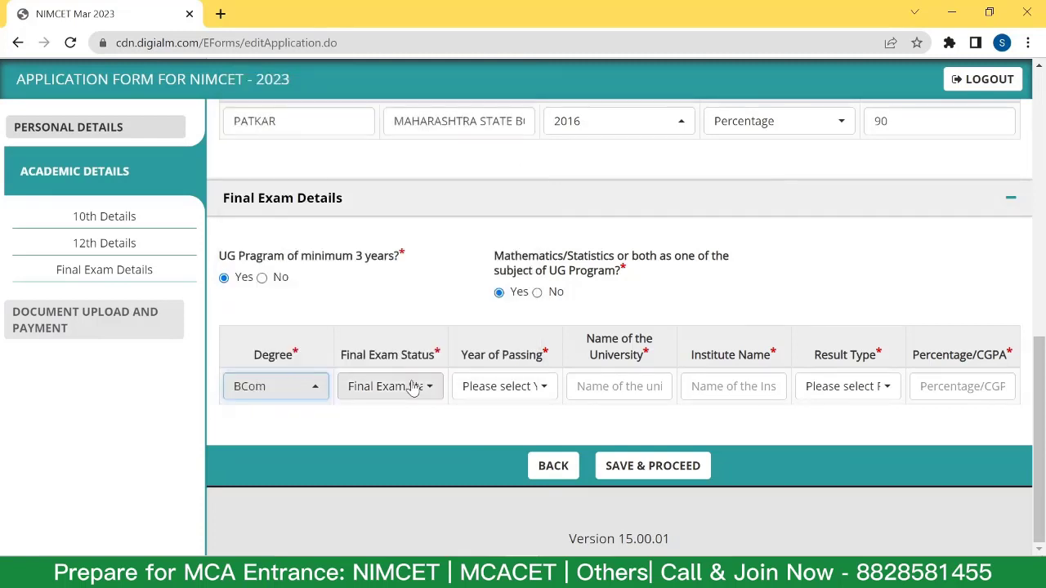
{"action": "left_click", "coordinate": [415, 388]}
{"action": "left_click", "coordinate": [413, 472]}
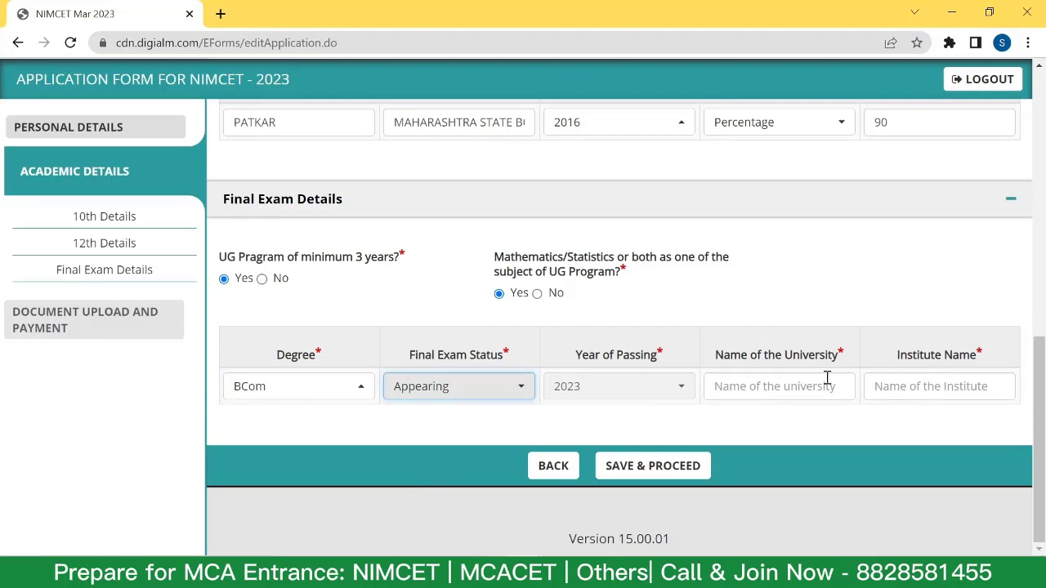
{"action": "left_click", "coordinate": [454, 388]}
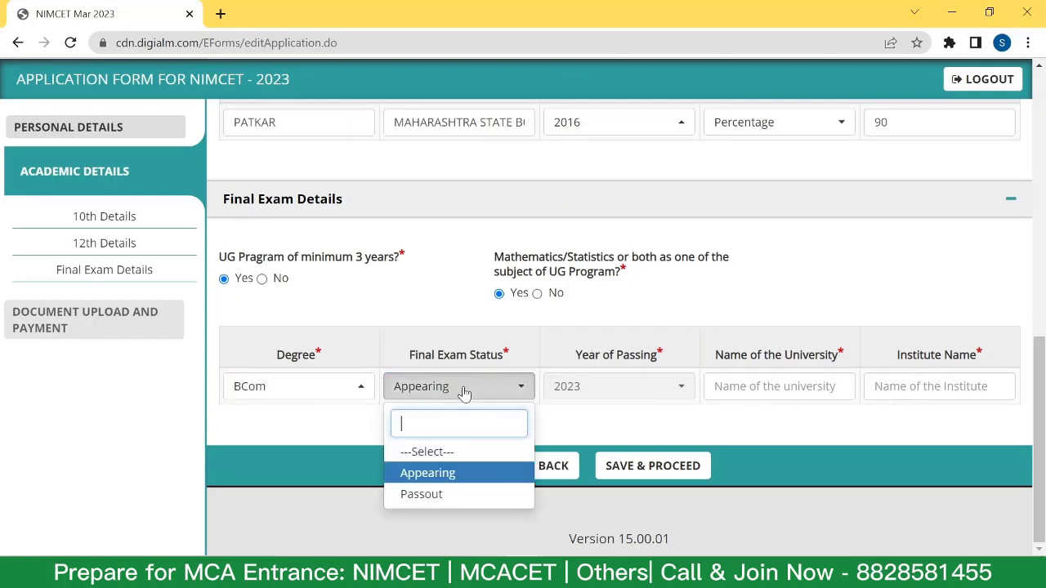
{"action": "left_click", "coordinate": [455, 495]}
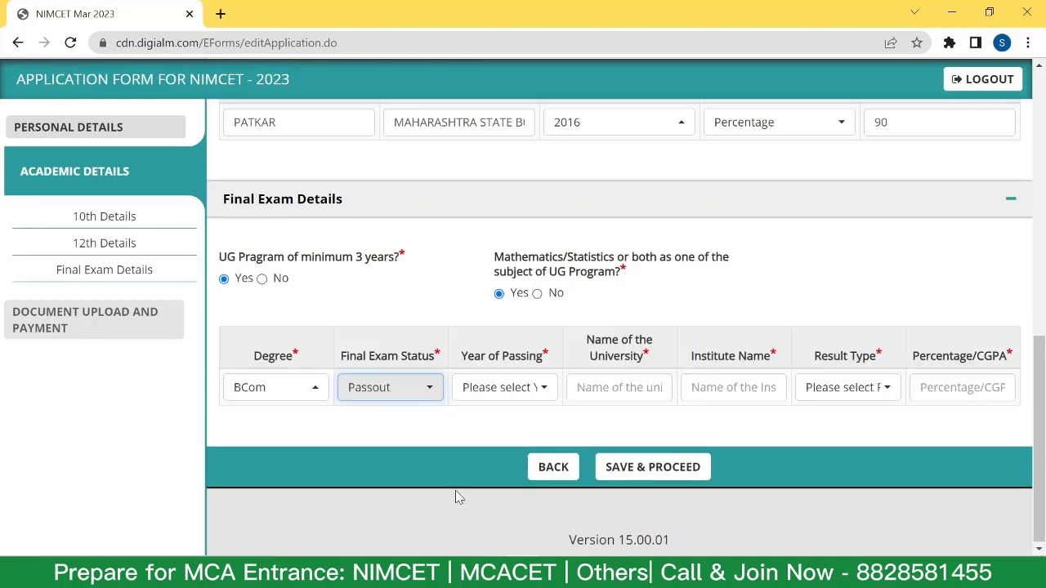
{"action": "left_click", "coordinate": [531, 389]}
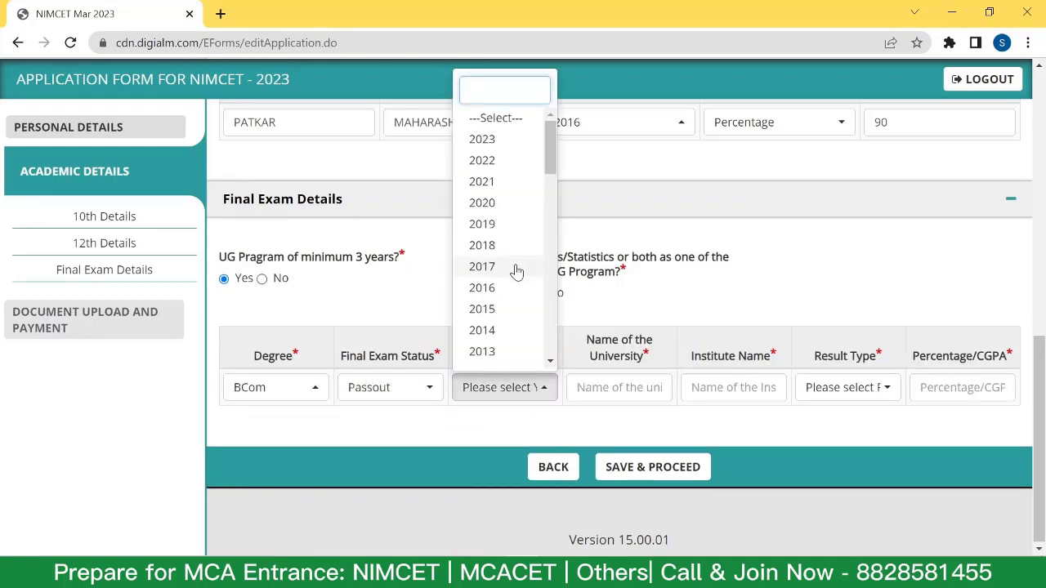
{"action": "left_click", "coordinate": [514, 204]}
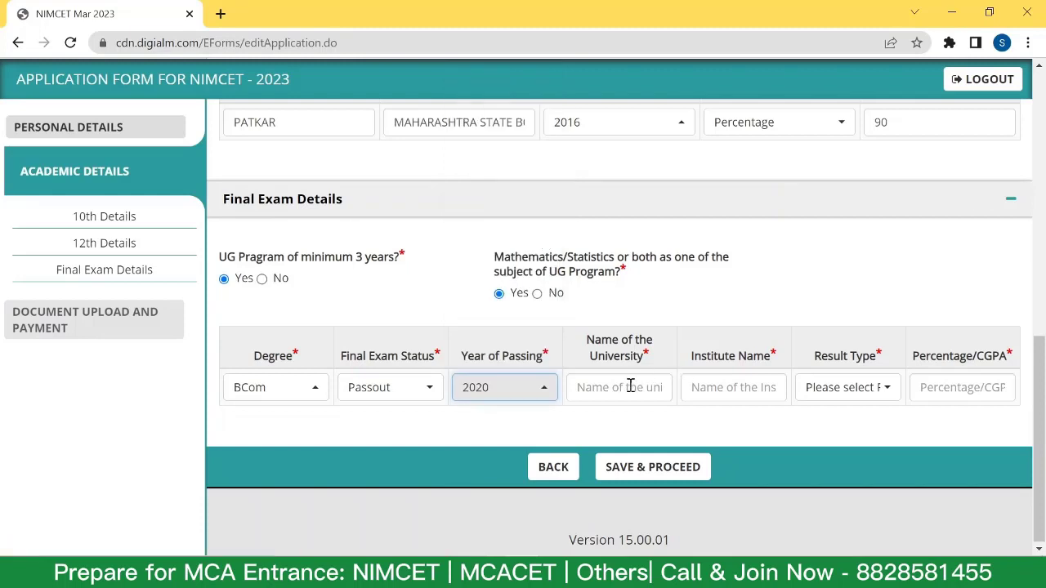
Enter MUMBAI UNIVERSITY, institute PATKAR, Percentage result 80, and save the final exam details.
{"action": "left_click", "coordinate": [630, 386]}
{"action": "type", "text": "M"}
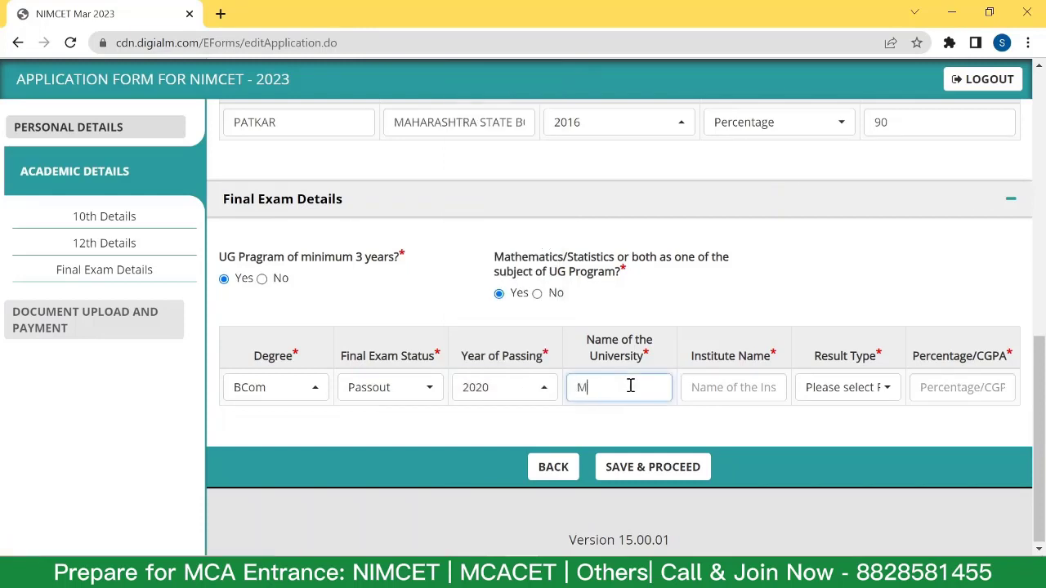
{"action": "type", "text": "UMBAI UNIVERSITY"}
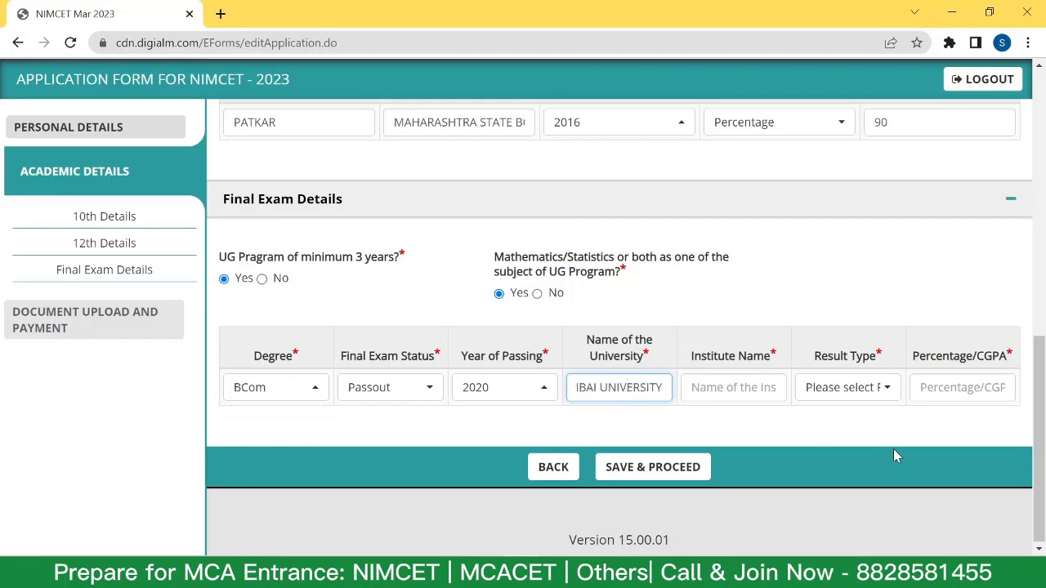
{"action": "left_click", "coordinate": [741, 390]}
{"action": "type", "text": "PA"}
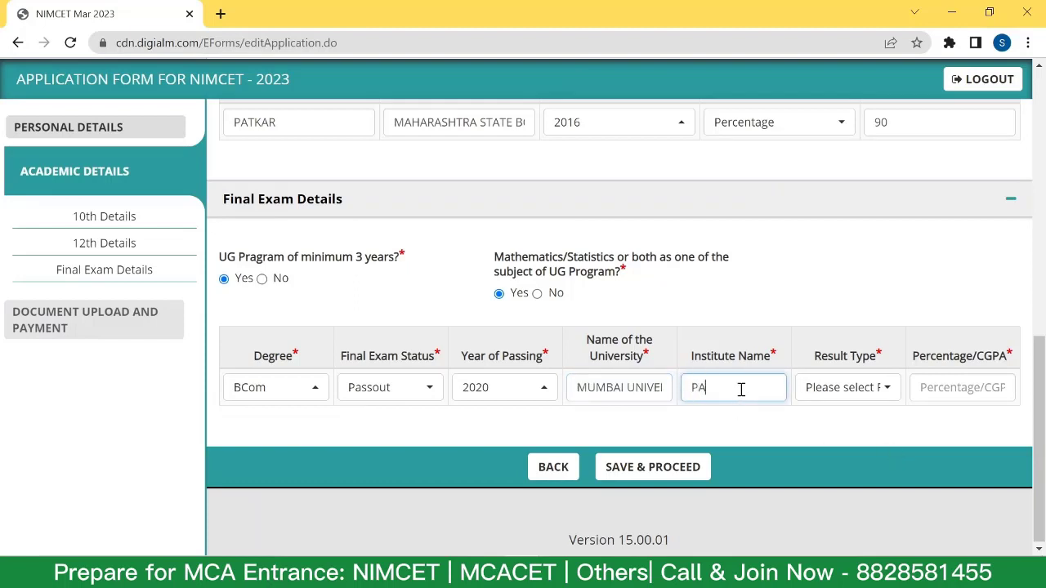
{"action": "type", "text": "TKAR"}
{"action": "left_click", "coordinate": [842, 394]}
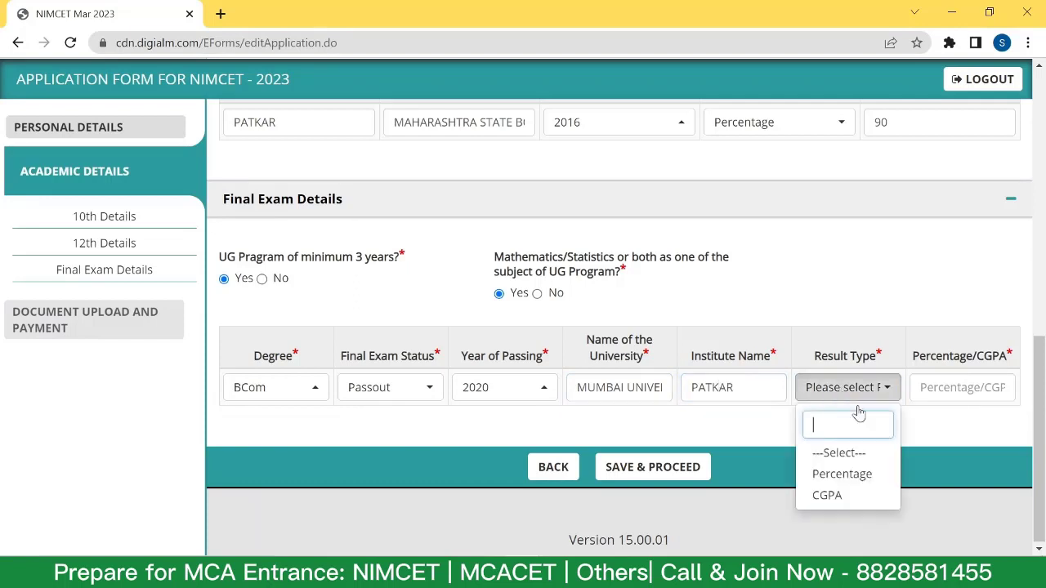
{"action": "left_click", "coordinate": [857, 474]}
{"action": "left_click", "coordinate": [938, 387]}
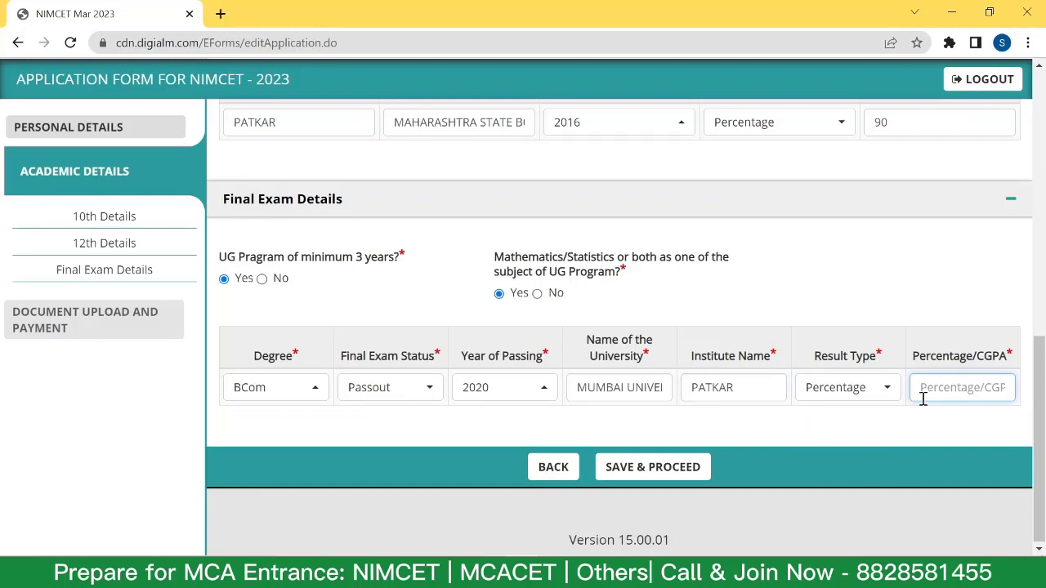
{"action": "type", "text": "80"}
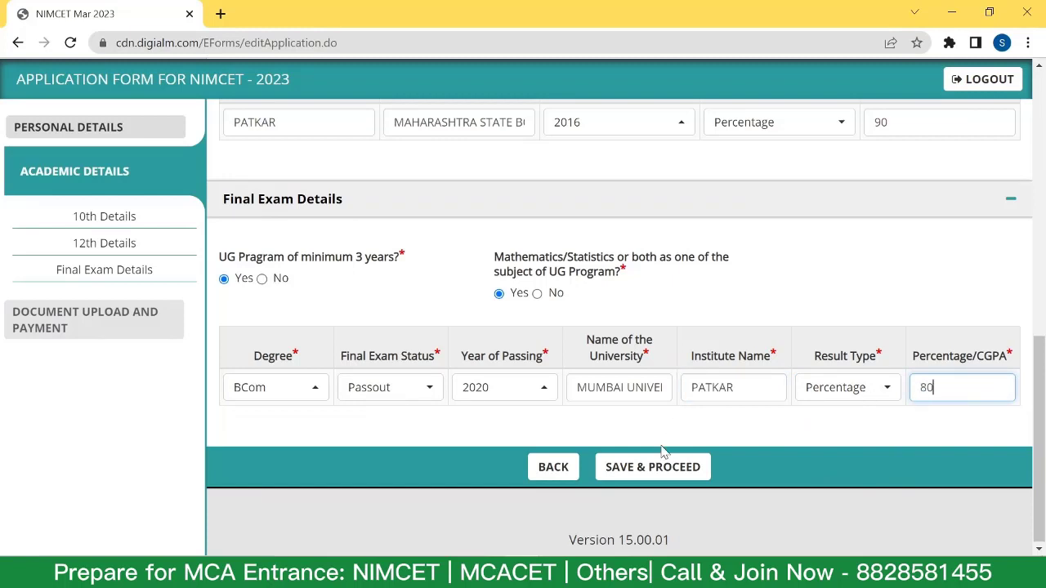
{"action": "left_click", "coordinate": [663, 466]}
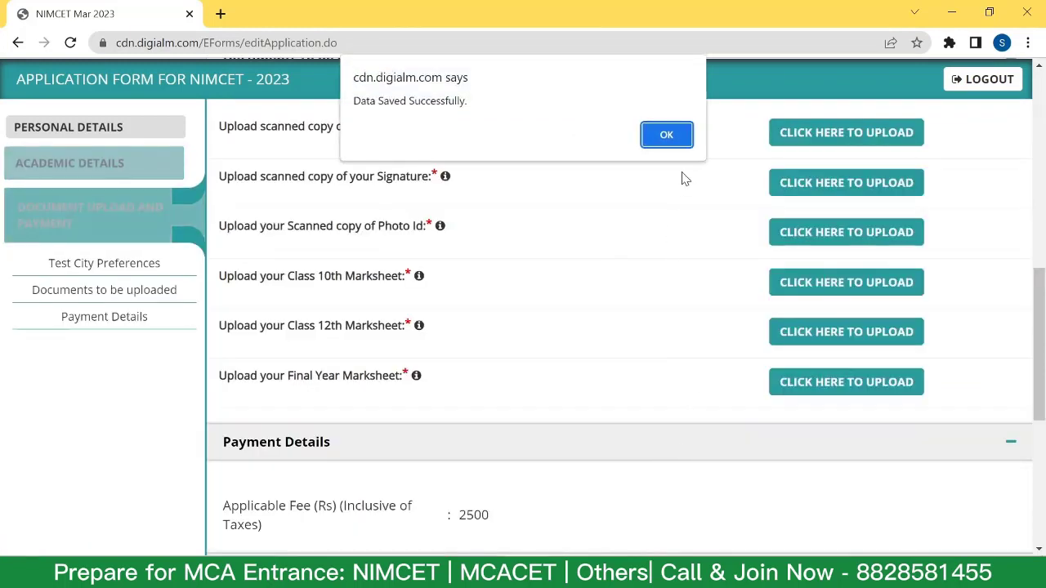
Close the Data Saved alert and highlight the Photo Id, 10th and 12th marksheet upload requirements.
{"action": "left_click", "coordinate": [666, 132]}
{"action": "scroll", "coordinate": [513, 248], "scroll_direction": "up", "scroll_amount": 1}
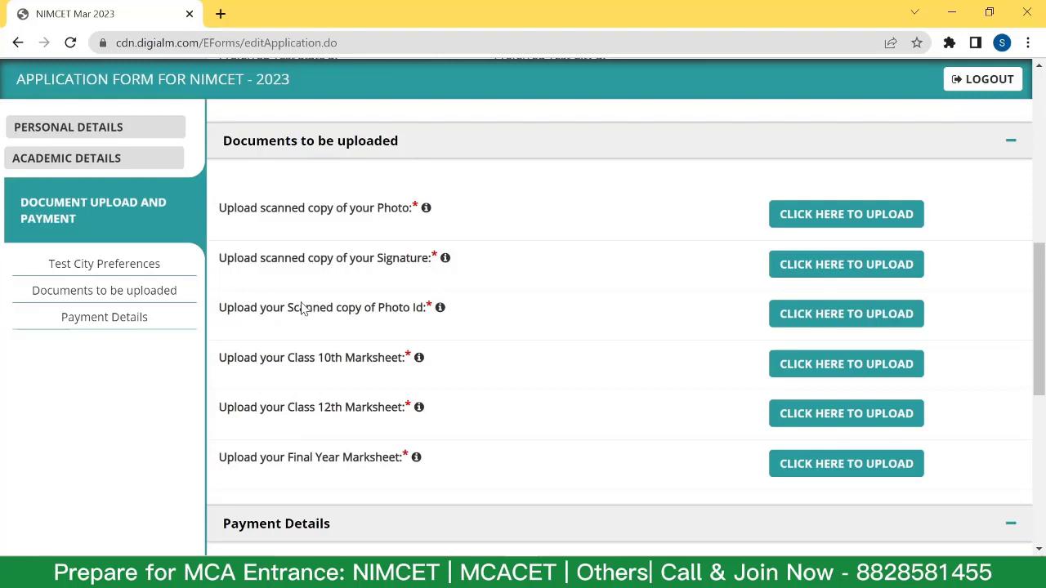
{"action": "left_click_drag", "start_coordinate": [379, 313], "coordinate": [430, 315]}
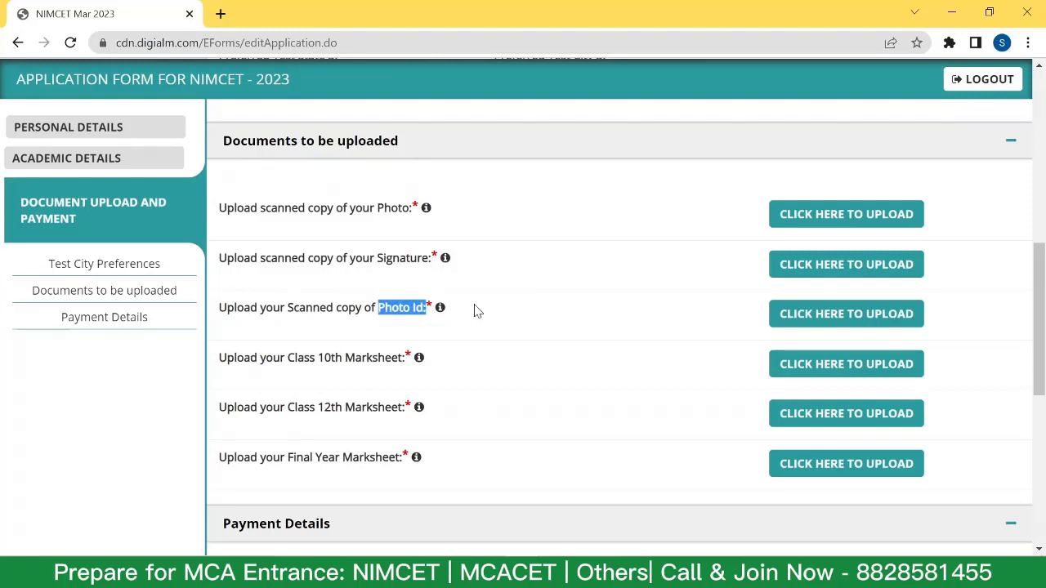
{"action": "left_click_drag", "start_coordinate": [321, 361], "coordinate": [399, 364]}
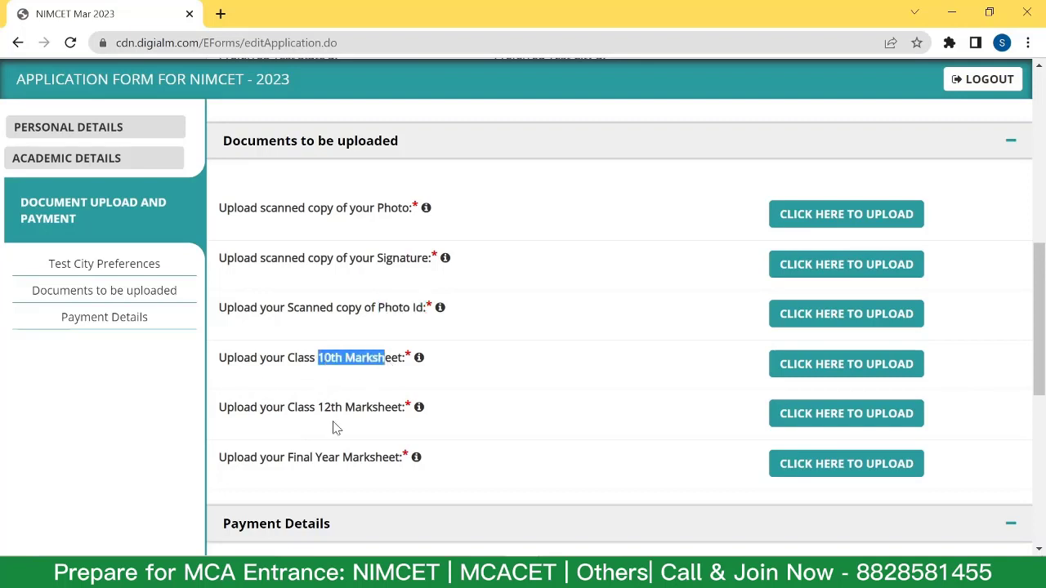
{"action": "left_click_drag", "start_coordinate": [319, 410], "coordinate": [398, 416]}
{"action": "left_click_drag", "start_coordinate": [317, 460], "coordinate": [428, 460]}
Review the Payment Details showing the 2500 fee and the Declaration section.
{"action": "scroll", "coordinate": [560, 370], "scroll_direction": "down", "scroll_amount": 2}
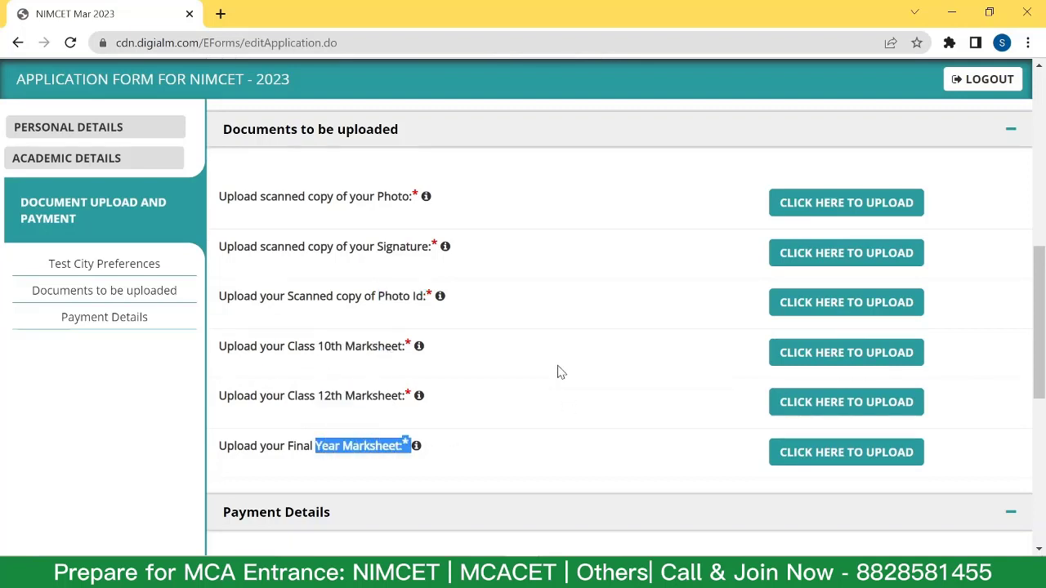
{"action": "scroll", "coordinate": [556, 363], "scroll_direction": "down", "scroll_amount": 2}
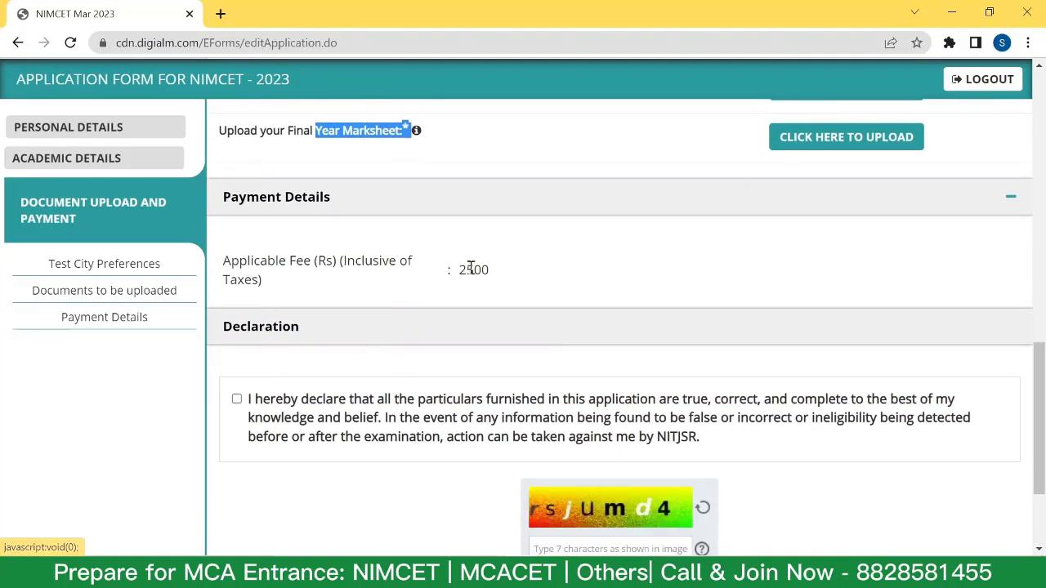
{"action": "left_click_drag", "start_coordinate": [457, 286], "coordinate": [509, 275]}
{"action": "left_click", "coordinate": [404, 314]}
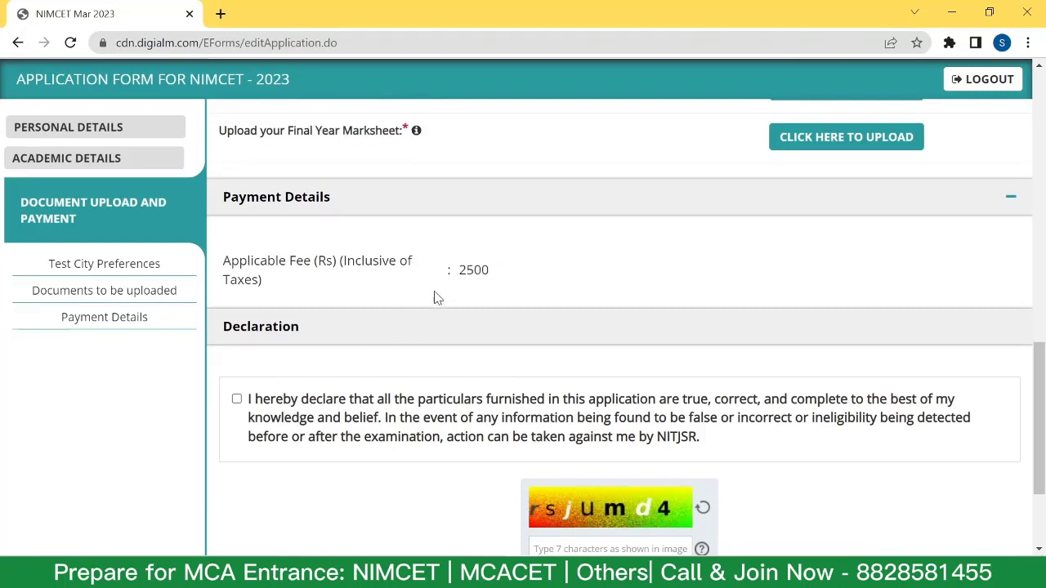
{"action": "double_click", "coordinate": [460, 272]}
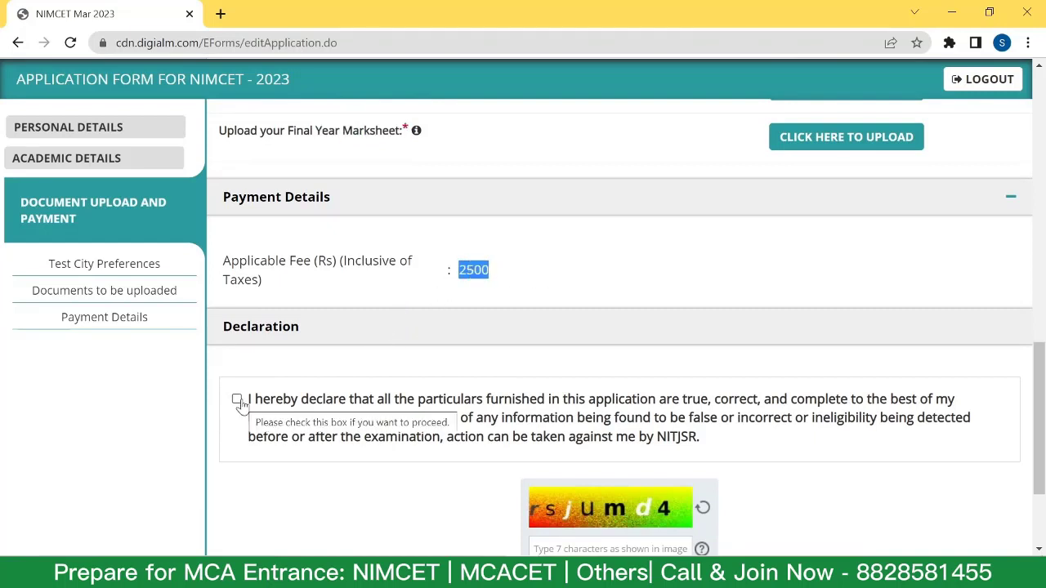
{"action": "scroll", "coordinate": [529, 420], "scroll_direction": "down", "scroll_amount": 2}
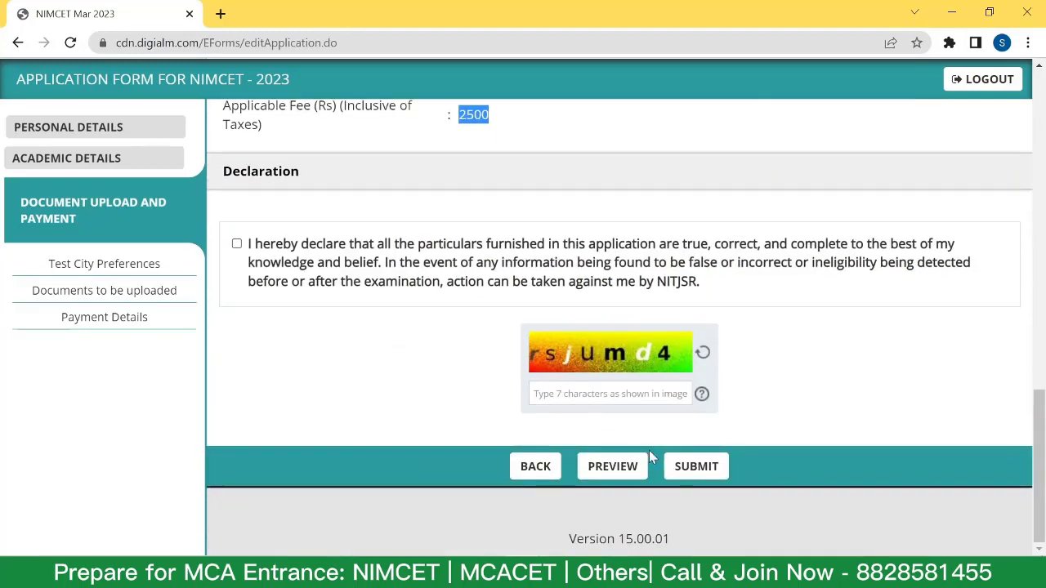
{"action": "left_click", "coordinate": [694, 465]}
{"action": "scroll", "coordinate": [642, 370], "scroll_direction": "up", "scroll_amount": 3}
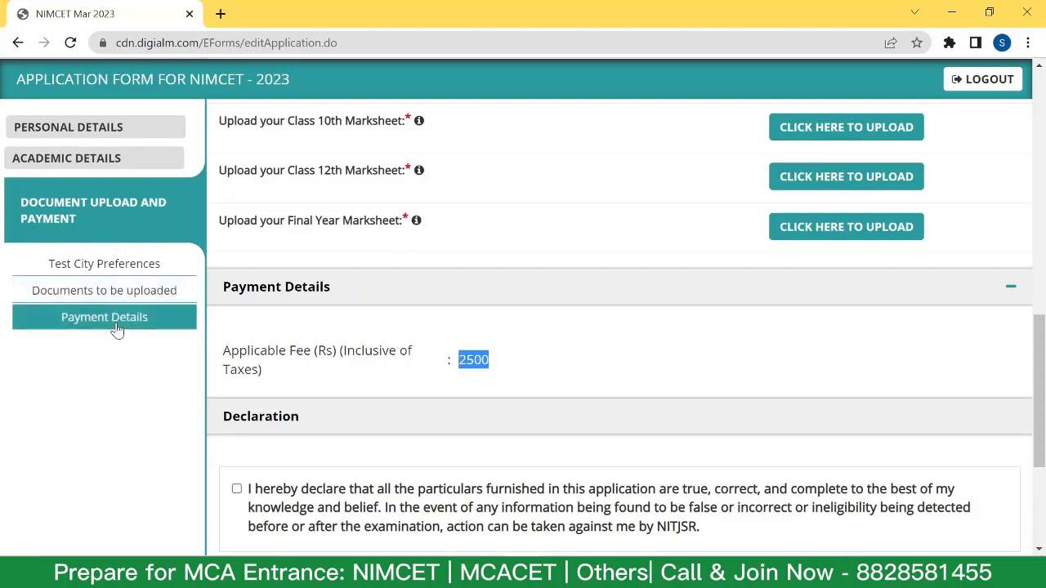
{"action": "scroll", "coordinate": [404, 327], "scroll_direction": "up", "scroll_amount": 3}
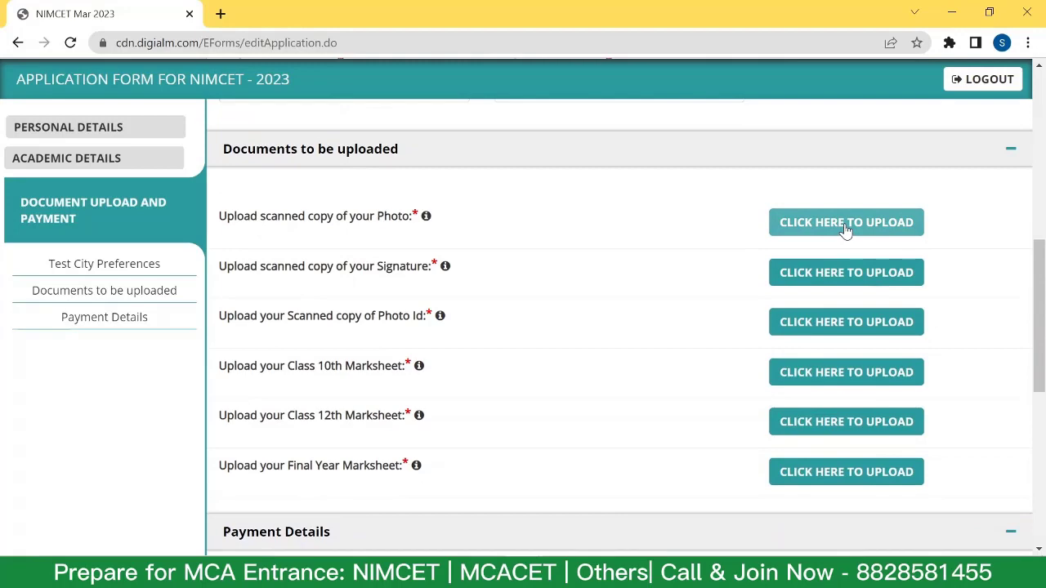
Upload the passport-size photo, completing all six documents, and close the upload dialog.
{"action": "left_click", "coordinate": [846, 226]}
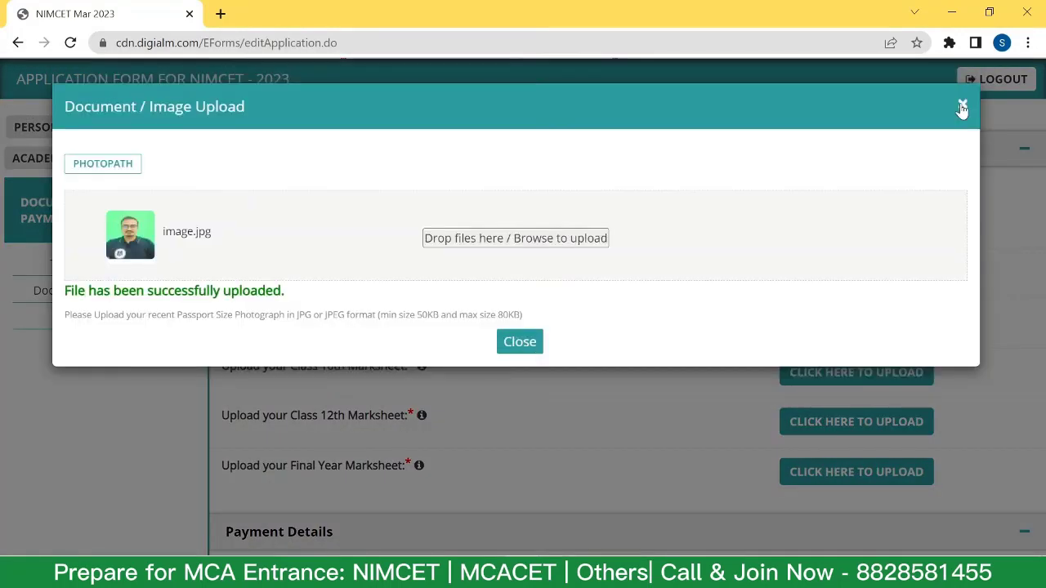
{"action": "left_click", "coordinate": [962, 107]}
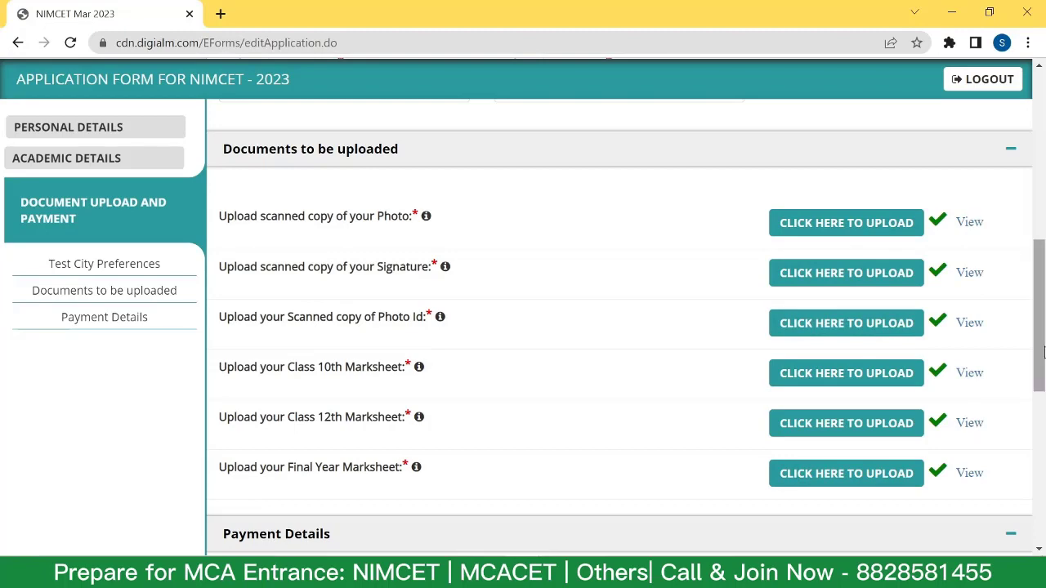
{"action": "scroll", "coordinate": [1042, 352], "scroll_direction": "down", "scroll_amount": 2}
{"action": "scroll", "coordinate": [485, 271], "scroll_direction": "down", "scroll_amount": 2}
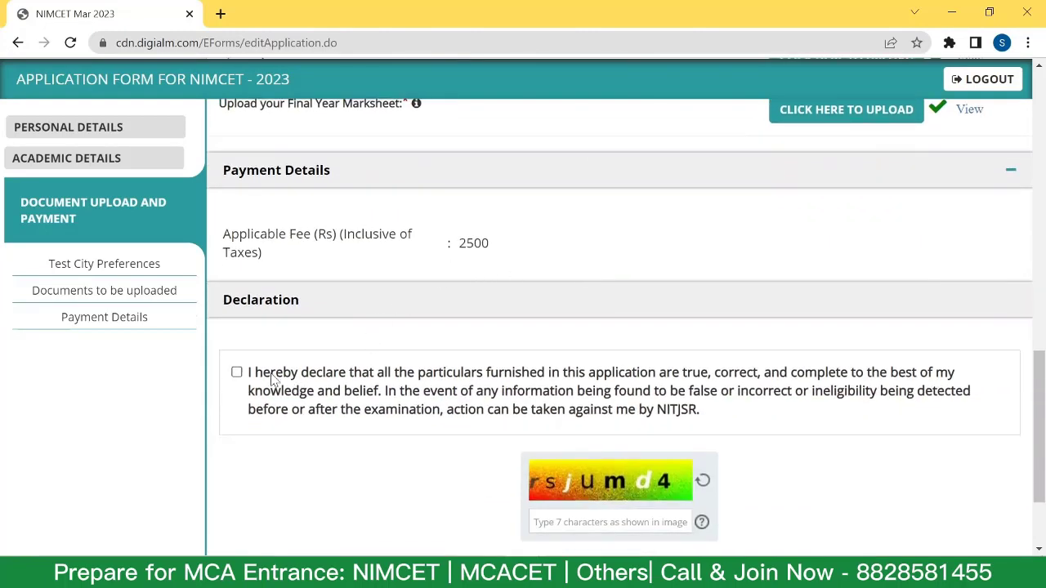
Accept the declaration, enter captcha 'rsjumd4', submit, and dismiss the missing Test State 1 alert.
{"action": "left_click", "coordinate": [236, 372]}
{"action": "scroll", "coordinate": [560, 389], "scroll_direction": "down", "scroll_amount": 2}
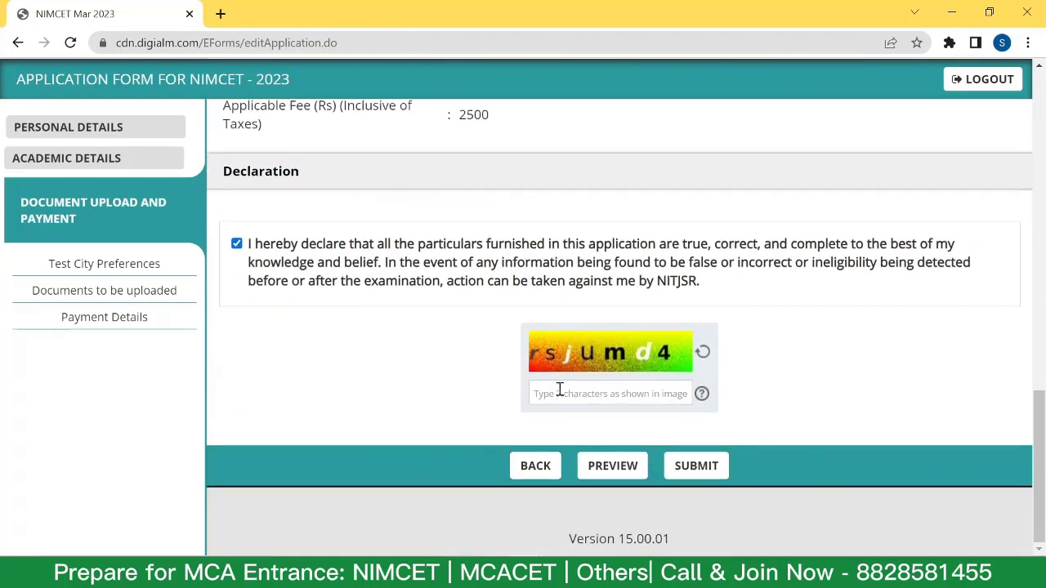
{"action": "left_click", "coordinate": [556, 395]}
{"action": "type", "text": "rsjumd4"}
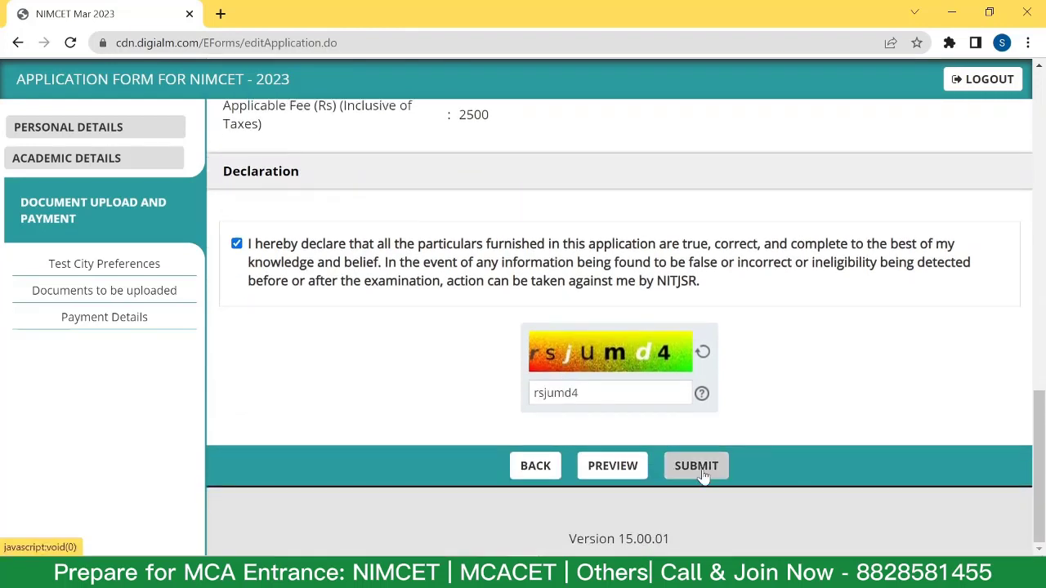
{"action": "left_click", "coordinate": [696, 466]}
{"action": "left_click", "coordinate": [607, 201]}
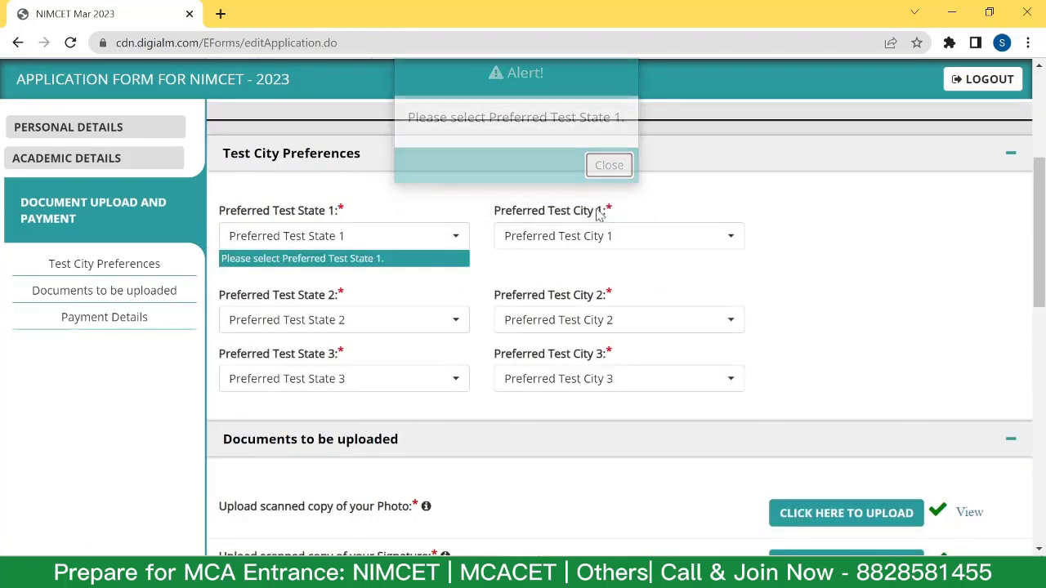
Set the first test city preference to MAHARASHTRA – PUNE.
{"action": "left_click", "coordinate": [317, 240]}
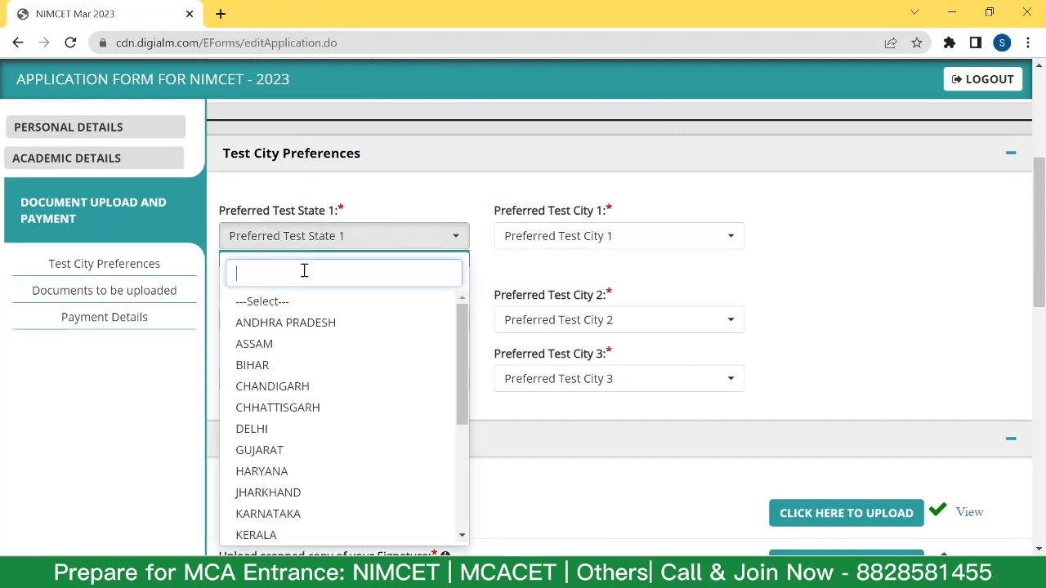
{"action": "type", "text": "m"}
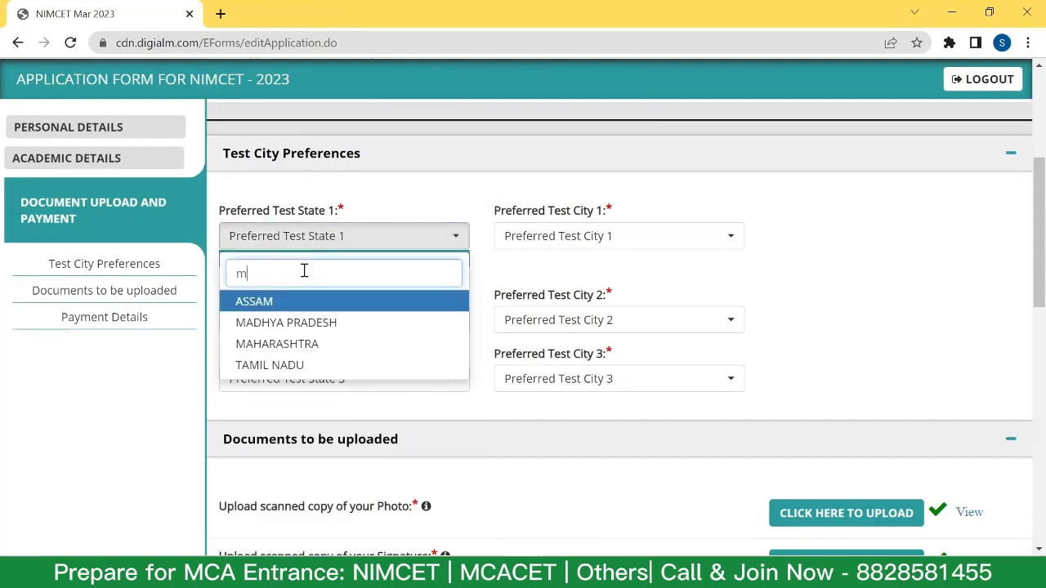
{"action": "type", "text": "aha"}
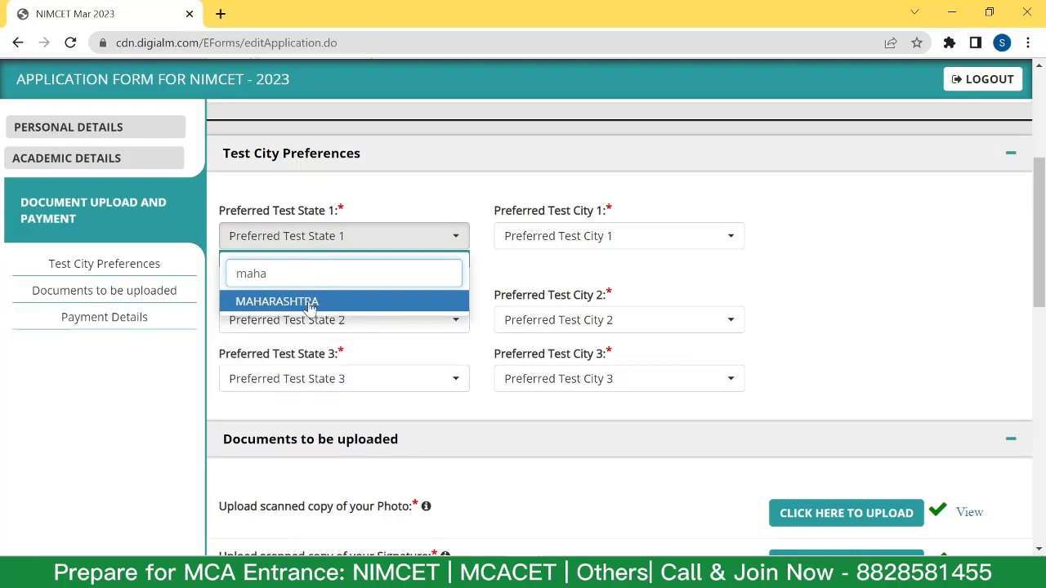
{"action": "left_click", "coordinate": [307, 304]}
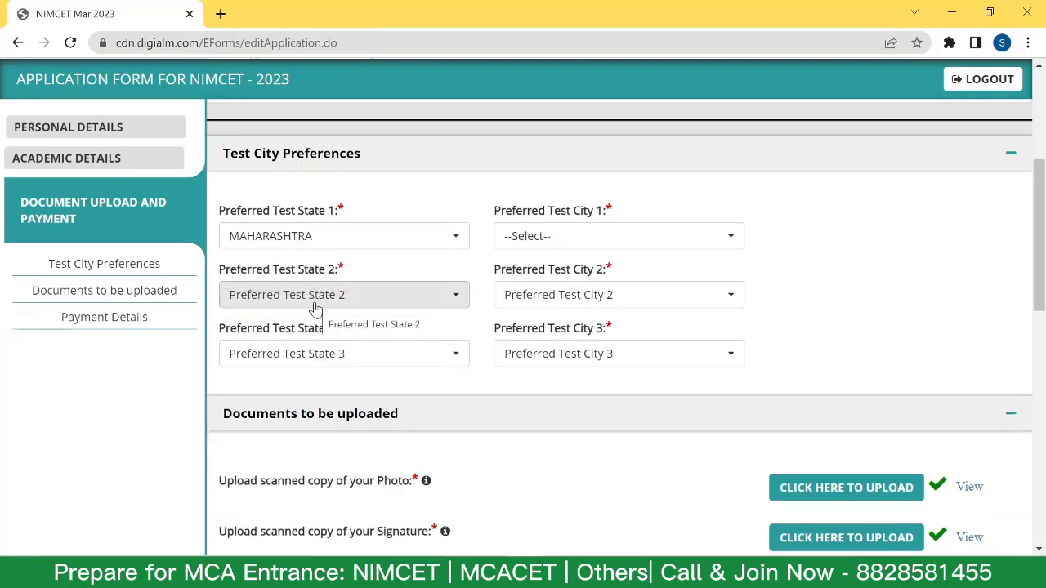
{"action": "left_click", "coordinate": [590, 235]}
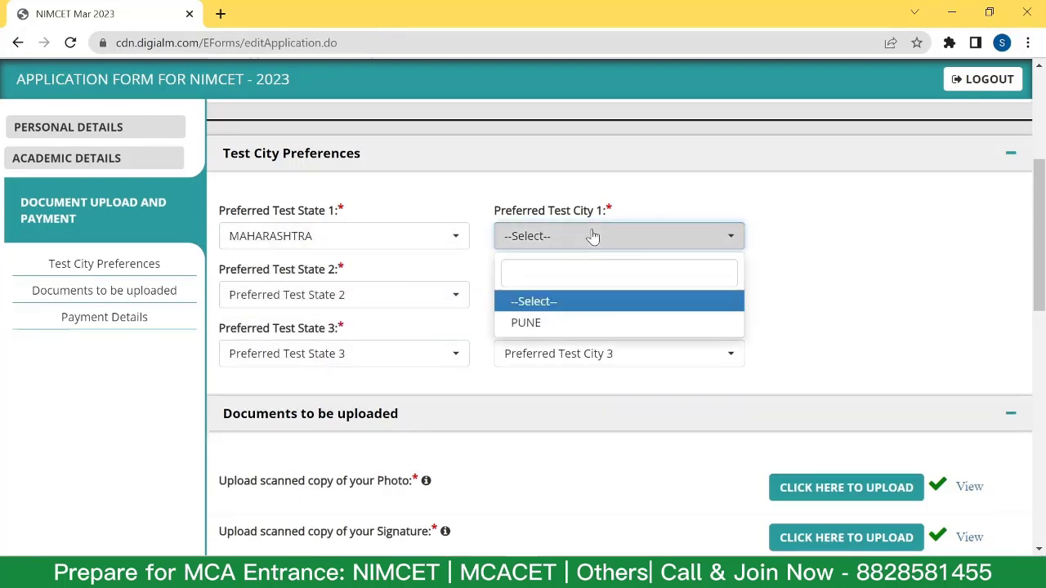
{"action": "left_click", "coordinate": [578, 326]}
Set the second test city preference to GUJARAT – SURAT, correcting the state from MAHARASHTRA.
{"action": "left_click", "coordinate": [313, 297]}
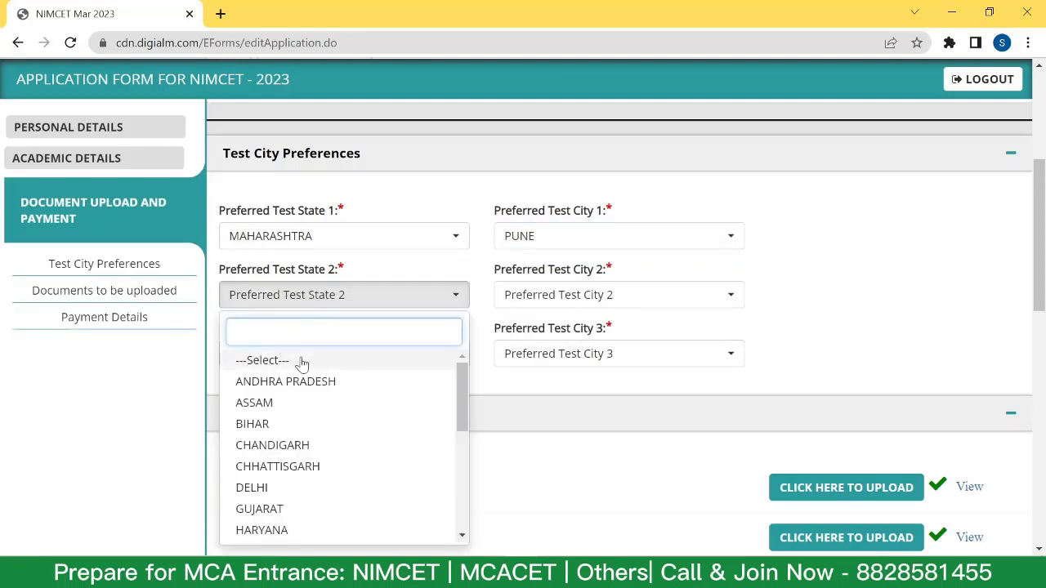
{"action": "type", "text": "maha"}
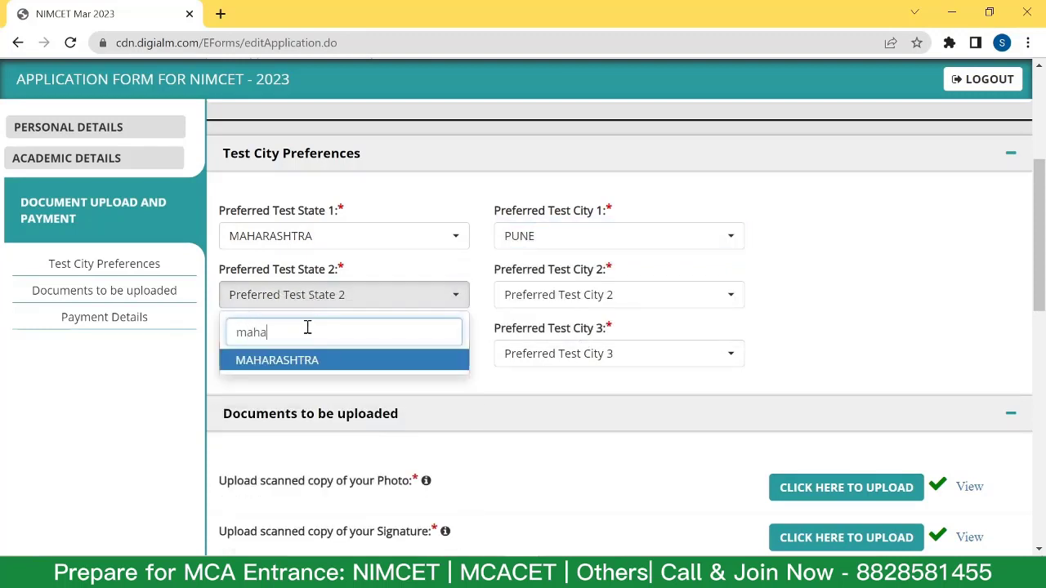
{"action": "left_click", "coordinate": [310, 362]}
{"action": "left_click", "coordinate": [613, 295]}
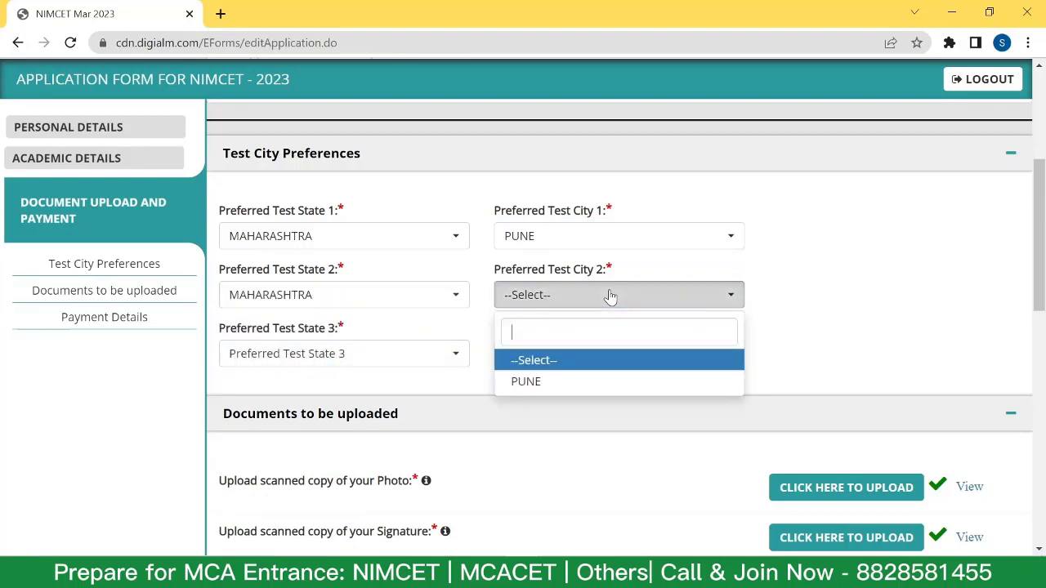
{"action": "left_click", "coordinate": [304, 296]}
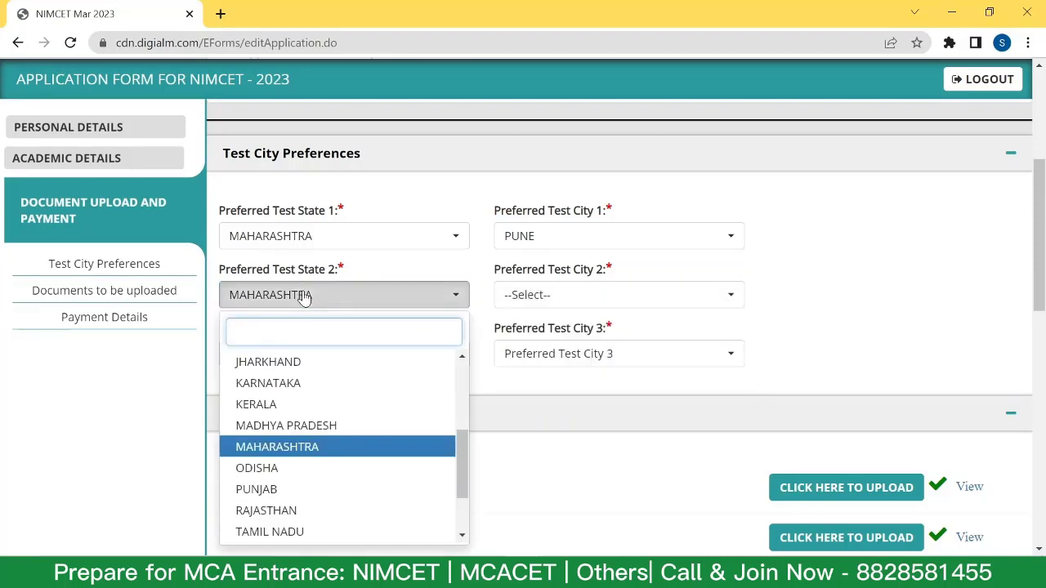
{"action": "type", "text": "g"}
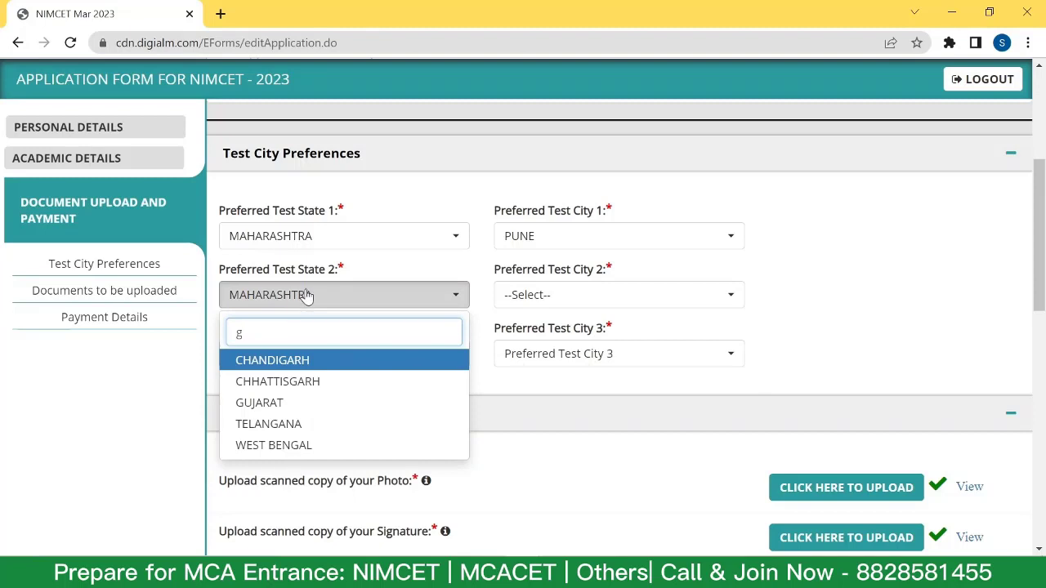
{"action": "left_click", "coordinate": [302, 402]}
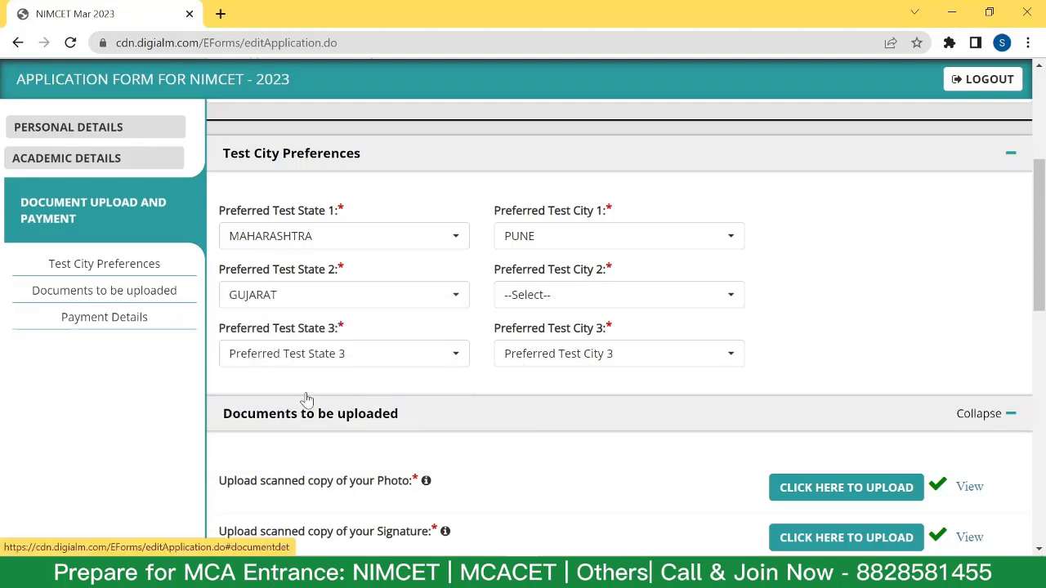
{"action": "left_click", "coordinate": [555, 294]}
{"action": "left_click", "coordinate": [549, 382]}
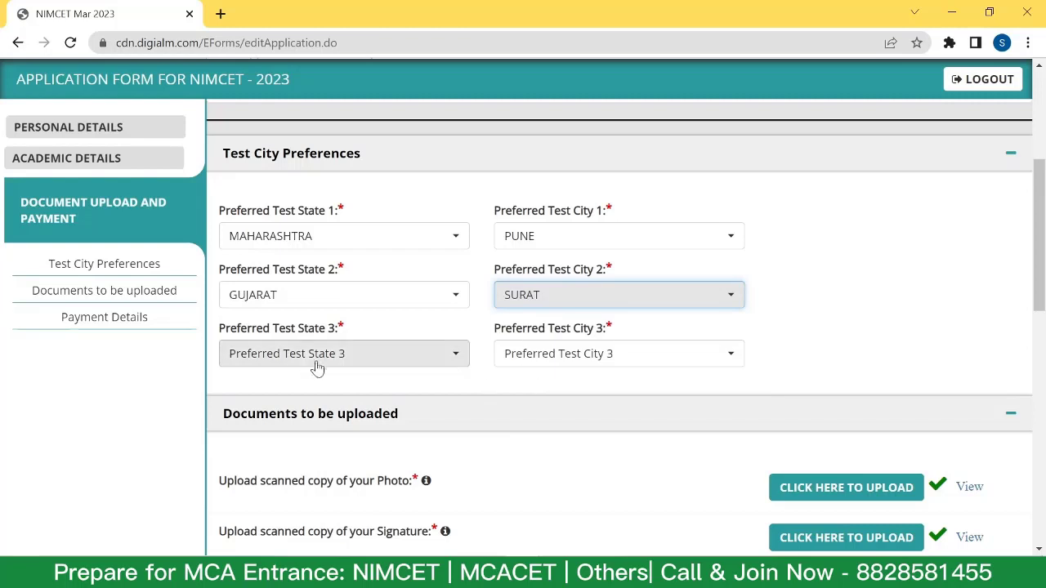
Set the third test city preference to MADHYA PRADESH – INDORE.
{"action": "left_click", "coordinate": [326, 357]}
{"action": "scroll", "coordinate": [309, 196], "scroll_direction": "down", "scroll_amount": 5}
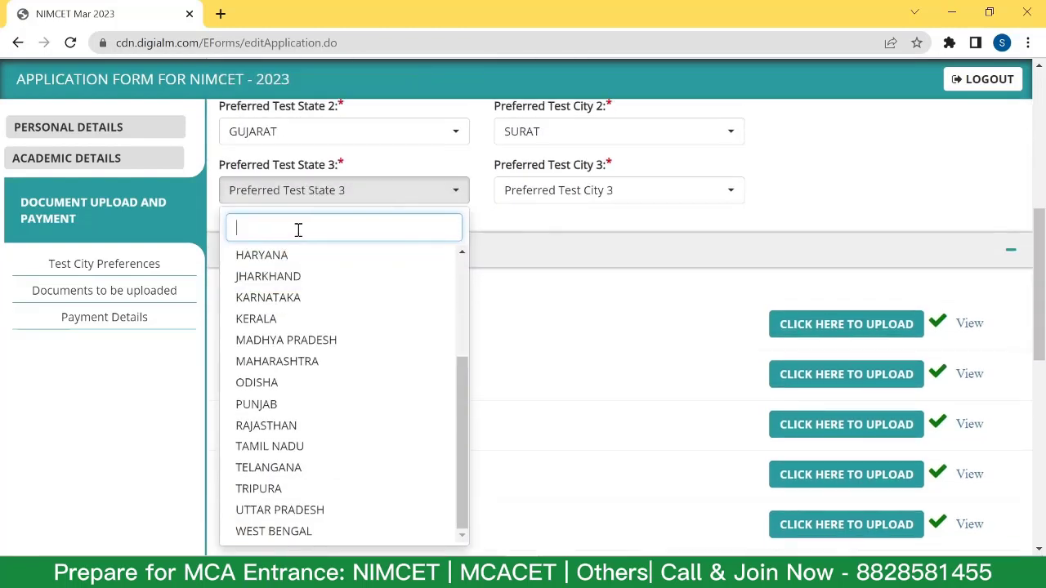
{"action": "type", "text": "mad"}
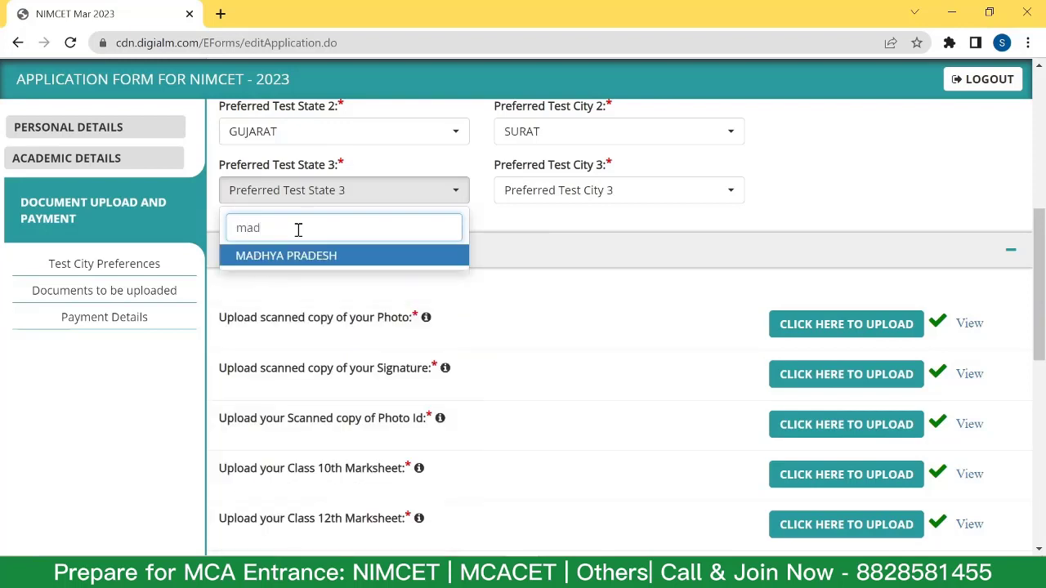
{"action": "left_click", "coordinate": [294, 256]}
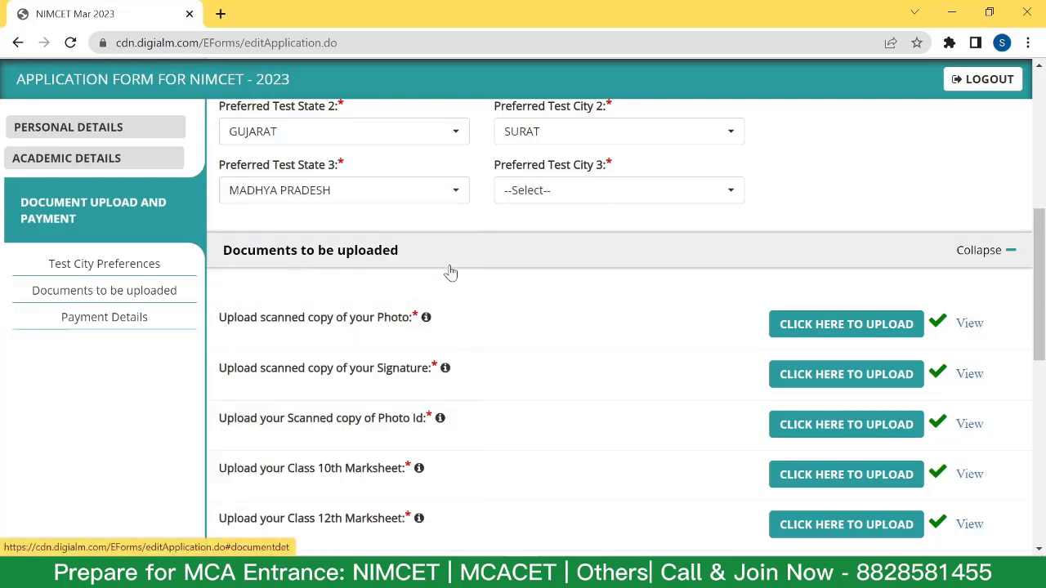
{"action": "left_click", "coordinate": [535, 191]}
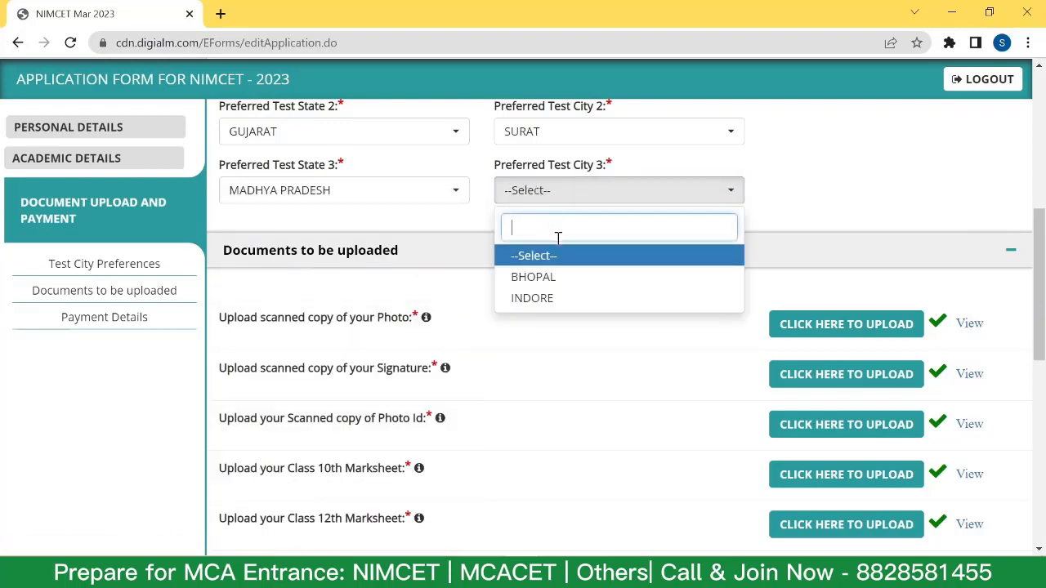
{"action": "left_click", "coordinate": [564, 298]}
{"action": "scroll", "coordinate": [610, 294], "scroll_direction": "up", "scroll_amount": 2}
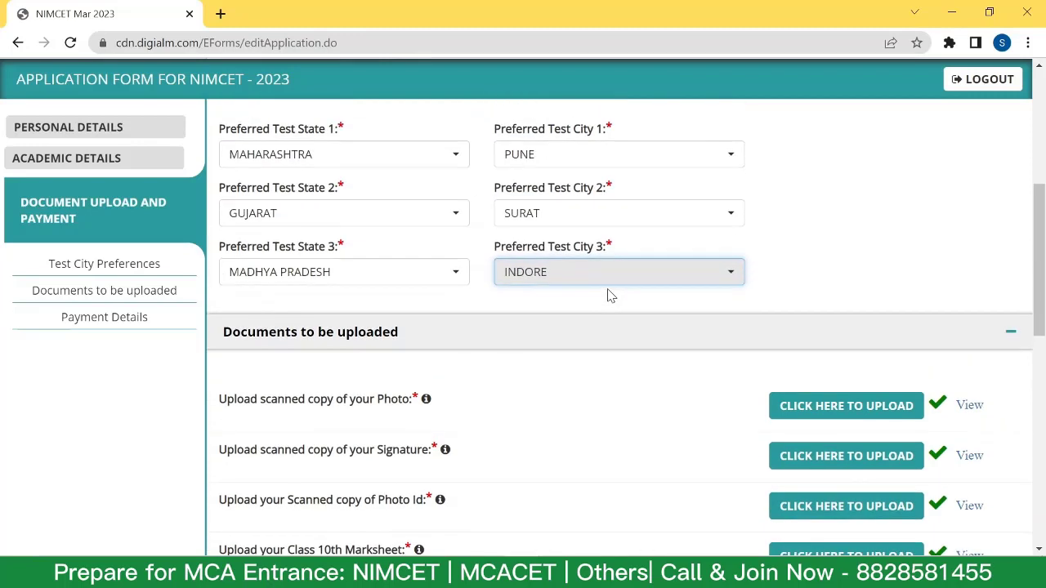
Review the form and highlight the 2500 application fee amount.
{"action": "left_click", "coordinate": [649, 187]}
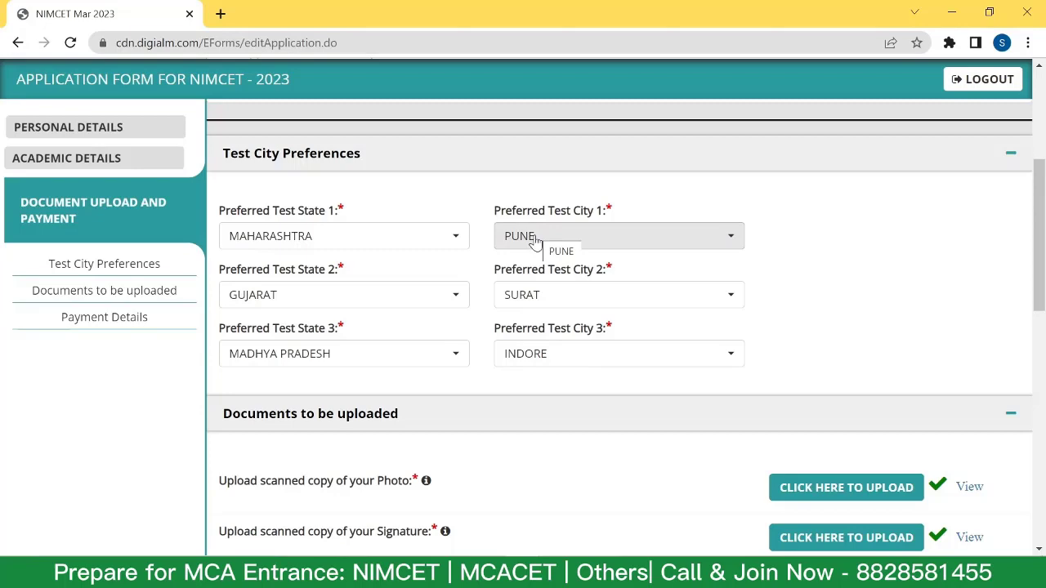
{"action": "scroll", "coordinate": [535, 242], "scroll_direction": "down", "scroll_amount": 7}
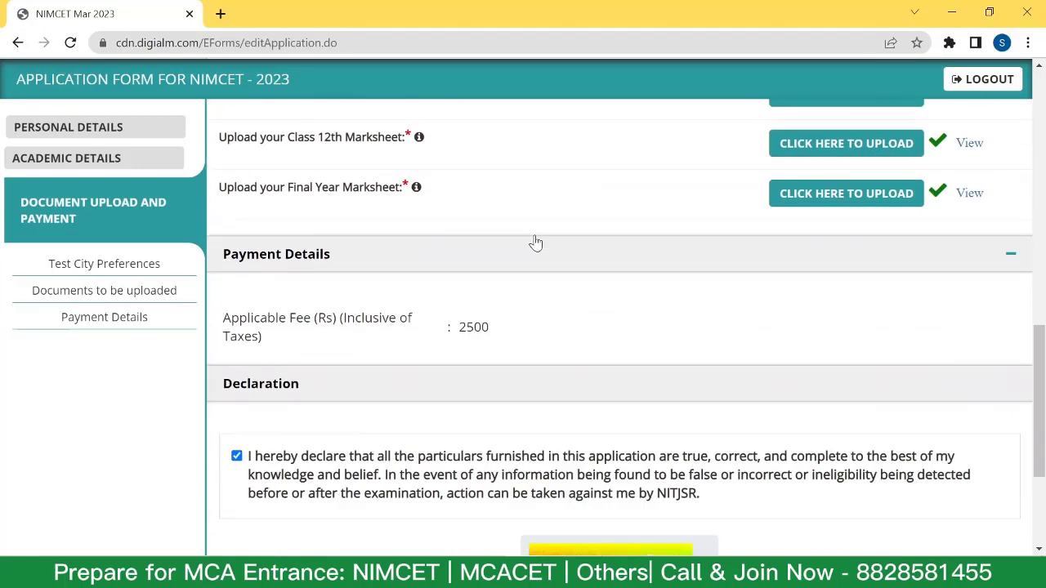
{"action": "scroll", "coordinate": [535, 243], "scroll_direction": "up", "scroll_amount": 2}
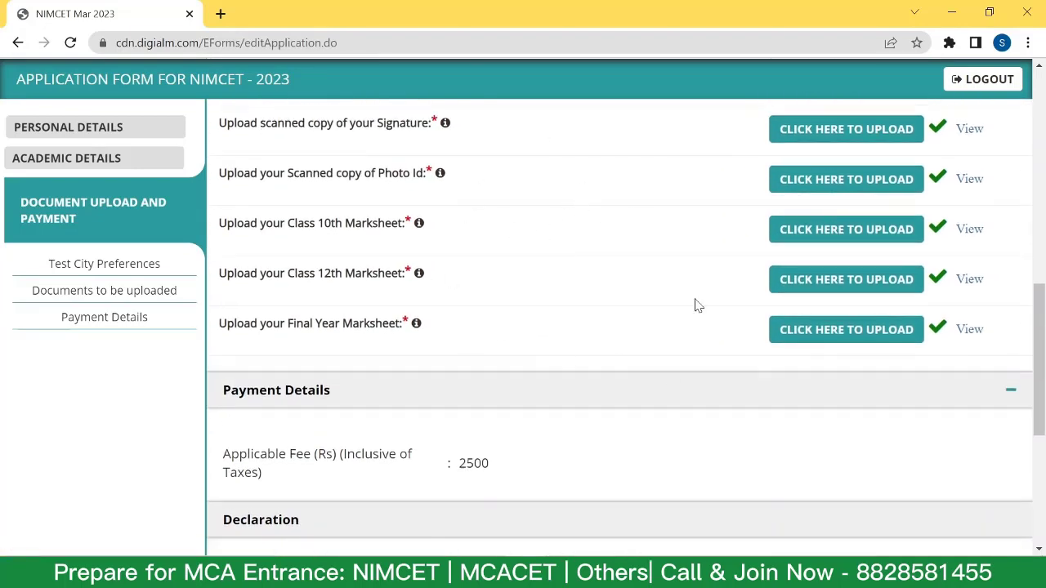
{"action": "scroll", "coordinate": [642, 242], "scroll_direction": "down", "scroll_amount": 2}
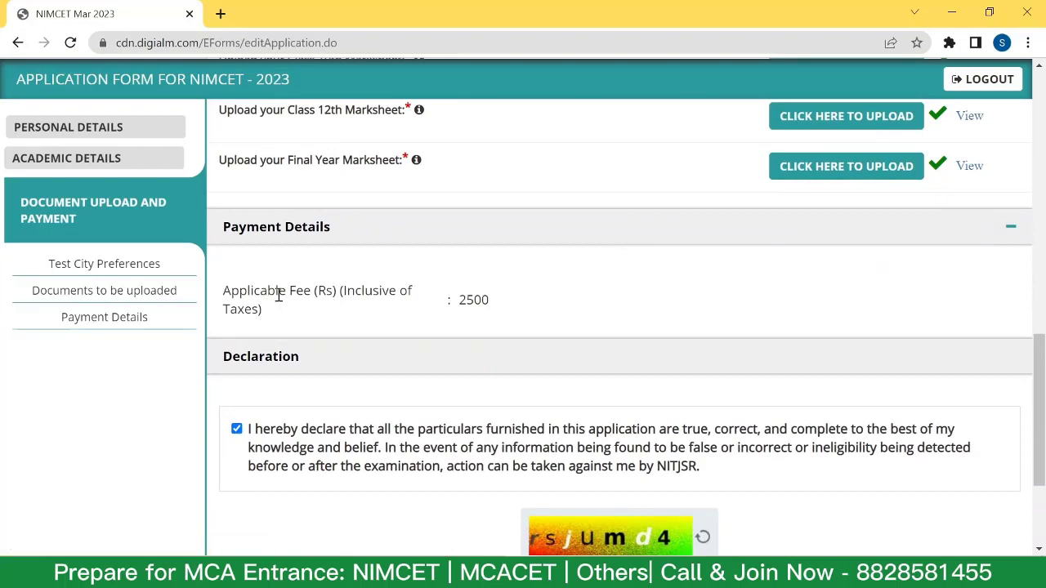
{"action": "left_click_drag", "start_coordinate": [456, 299], "coordinate": [503, 309]}
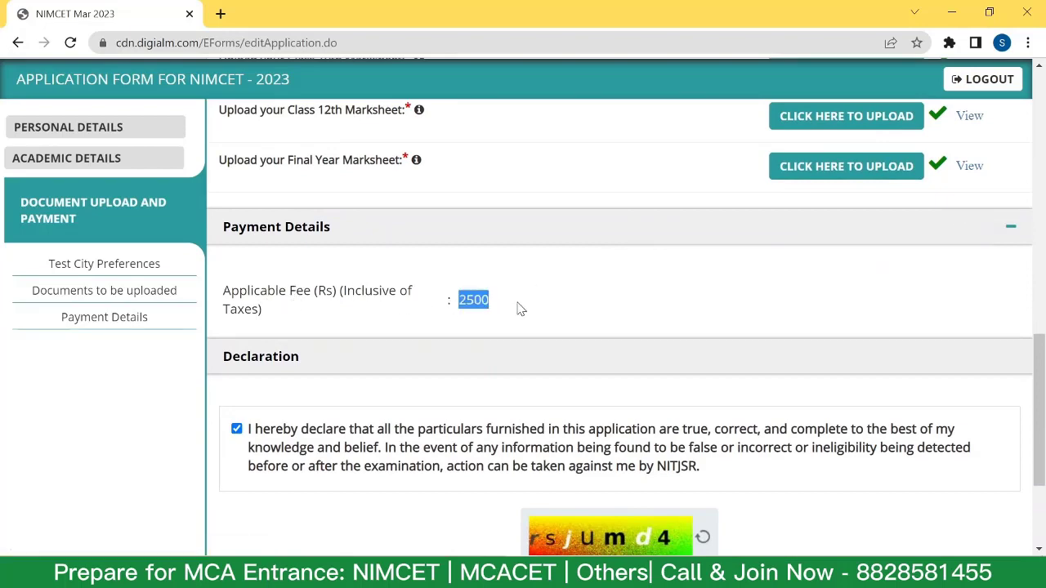
{"action": "scroll", "coordinate": [567, 303], "scroll_direction": "up", "scroll_amount": 3}
{"action": "scroll", "coordinate": [567, 303], "scroll_direction": "down", "scroll_amount": 5}
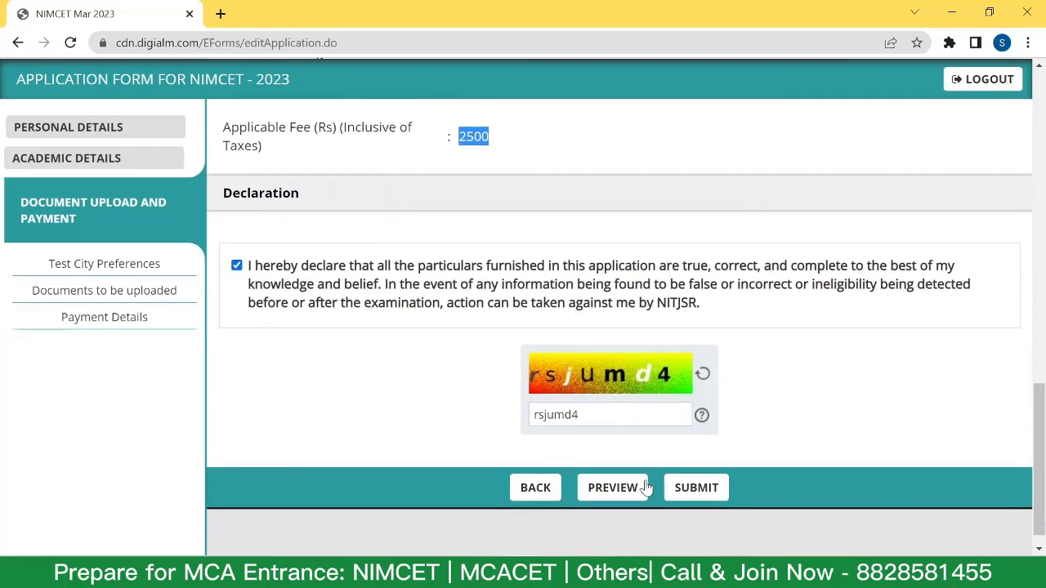
Attempt to submit, then dismiss alerts requiring the uploaded images and signature be viewed first.
{"action": "left_click", "coordinate": [696, 490]}
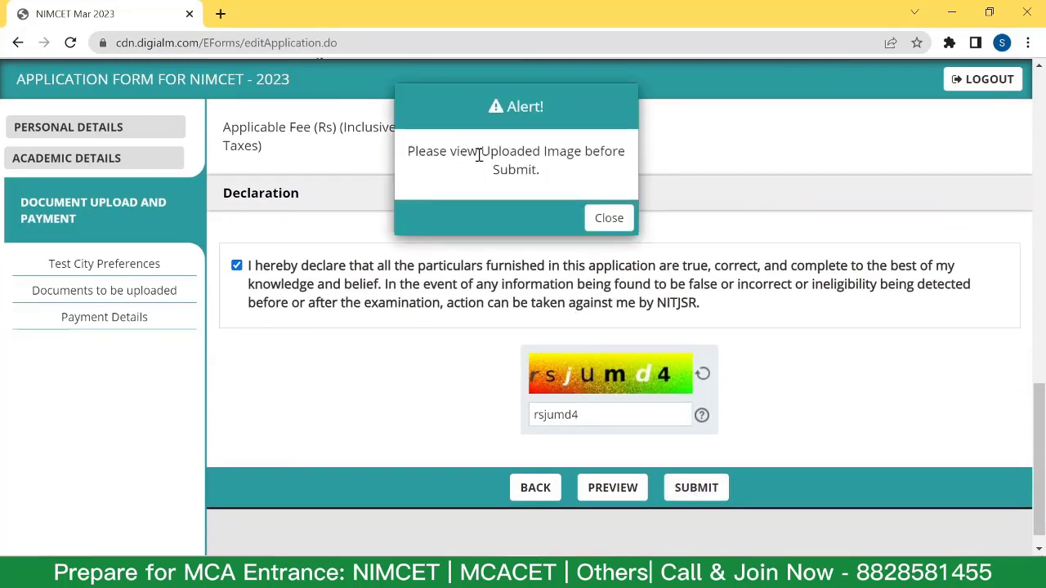
{"action": "left_click", "coordinate": [609, 219]}
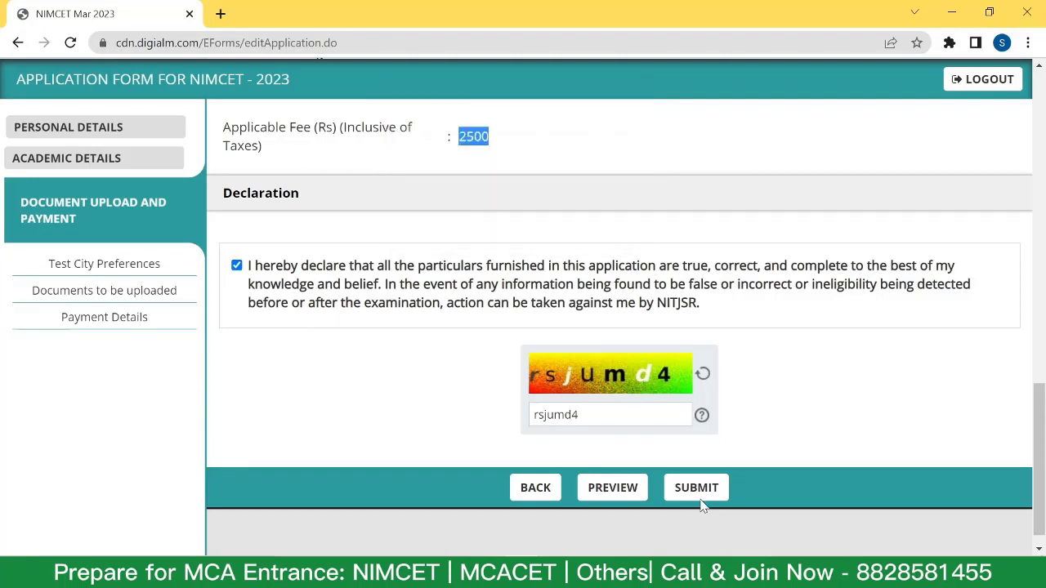
{"action": "scroll", "coordinate": [976, 163], "scroll_direction": "up", "scroll_amount": 5}
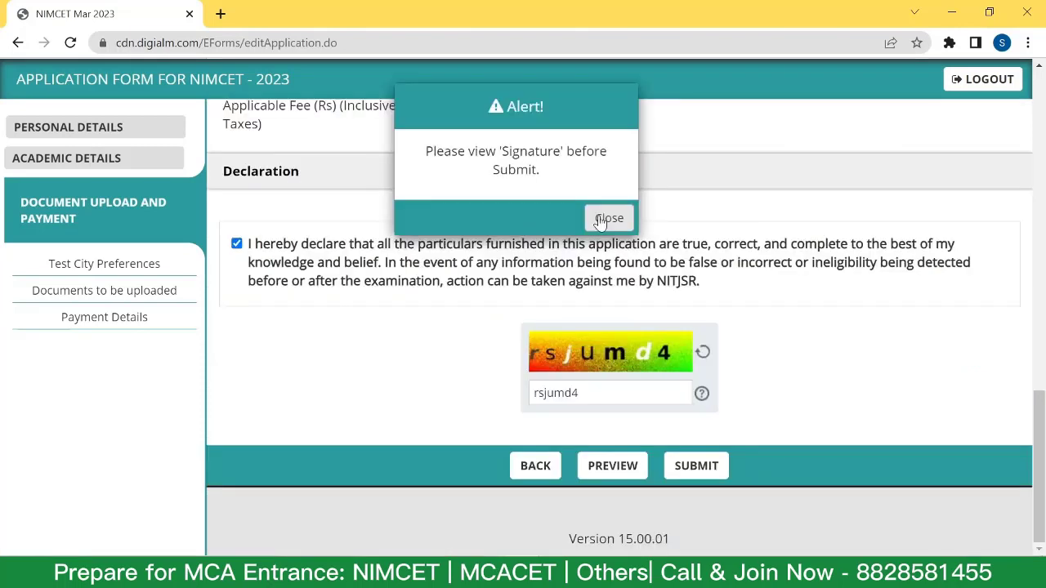
{"action": "left_click", "coordinate": [605, 219]}
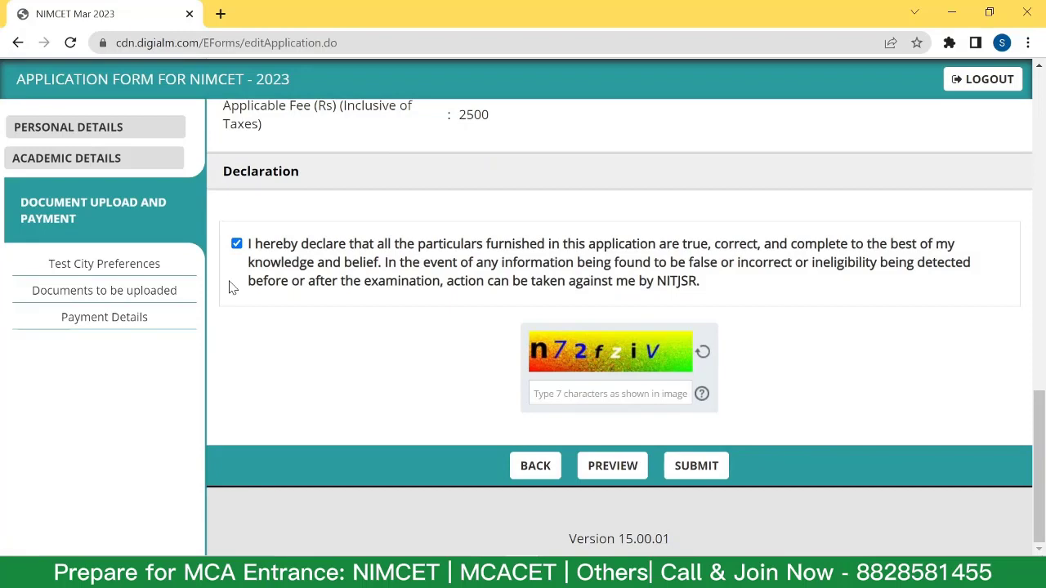
{"action": "scroll", "coordinate": [460, 286], "scroll_direction": "up", "scroll_amount": 2}
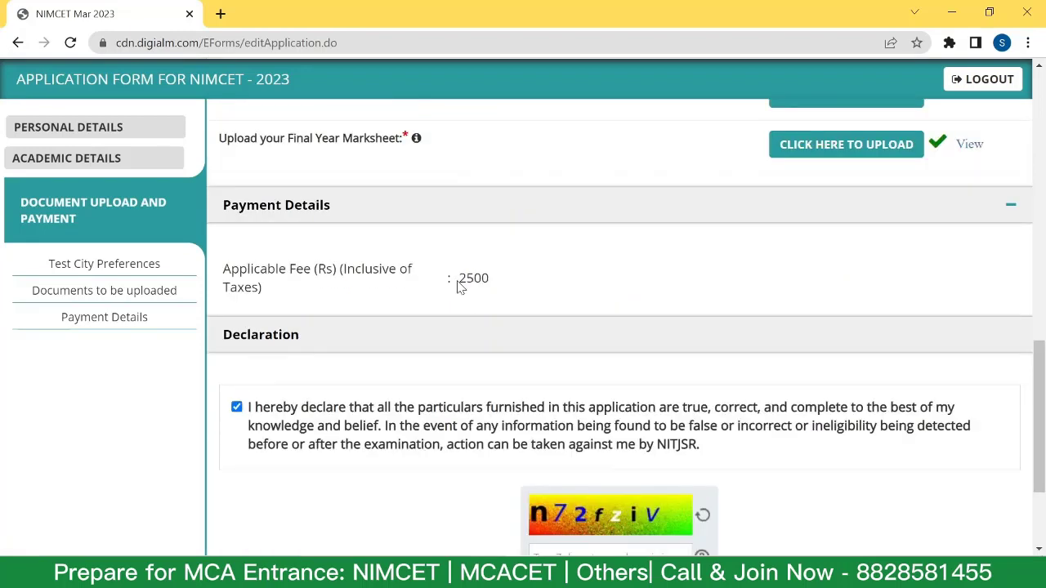